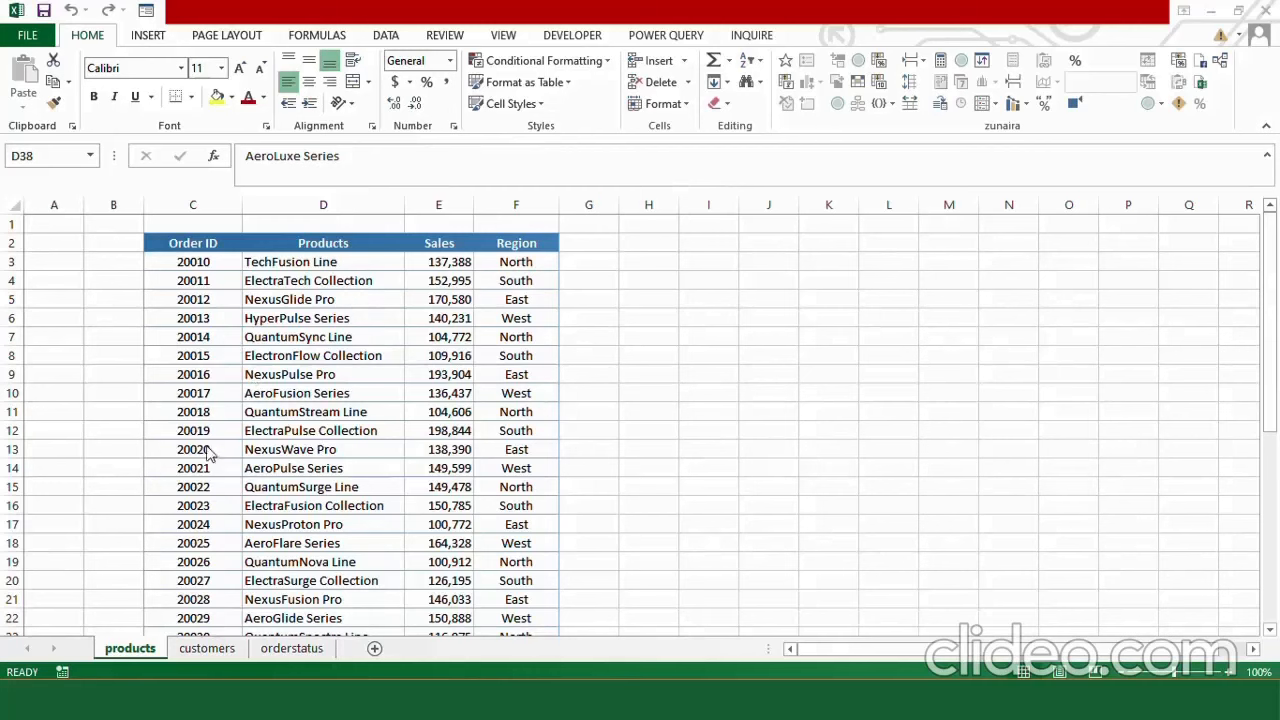
# Step: Review the order data on the customers and orderstatus sheets
pyautogui.click(215, 650)
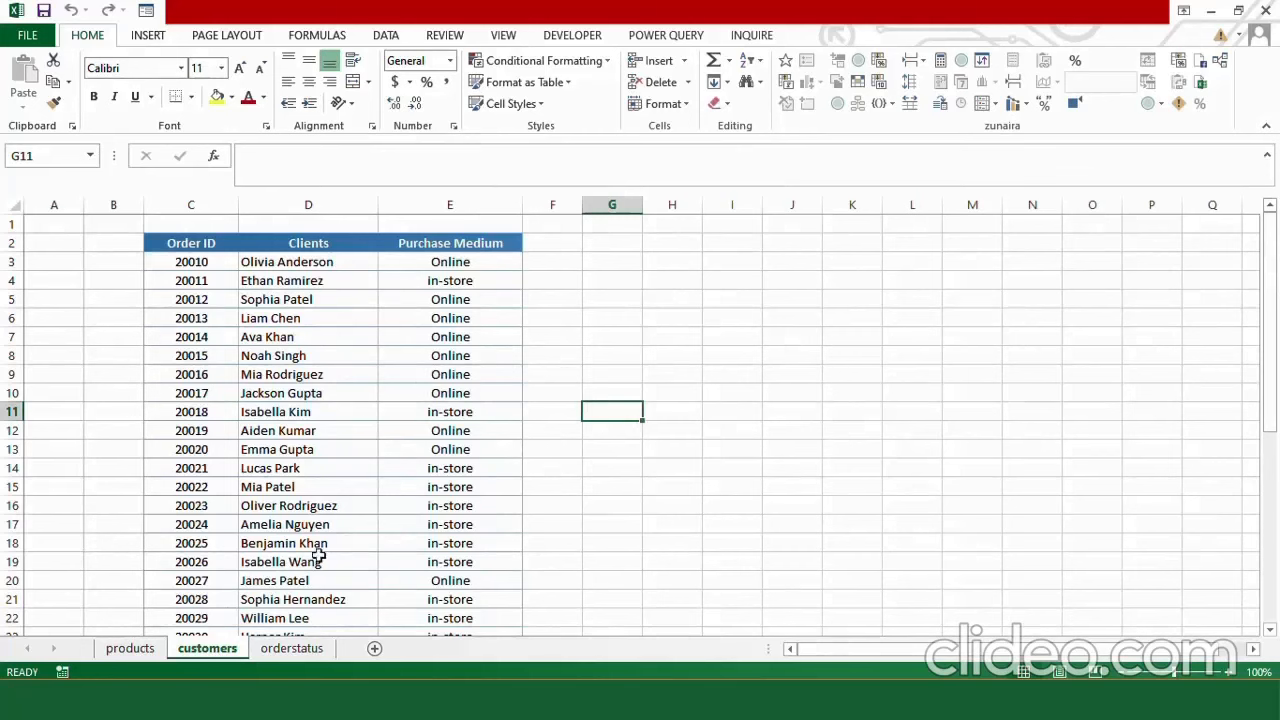
pyautogui.click(294, 650)
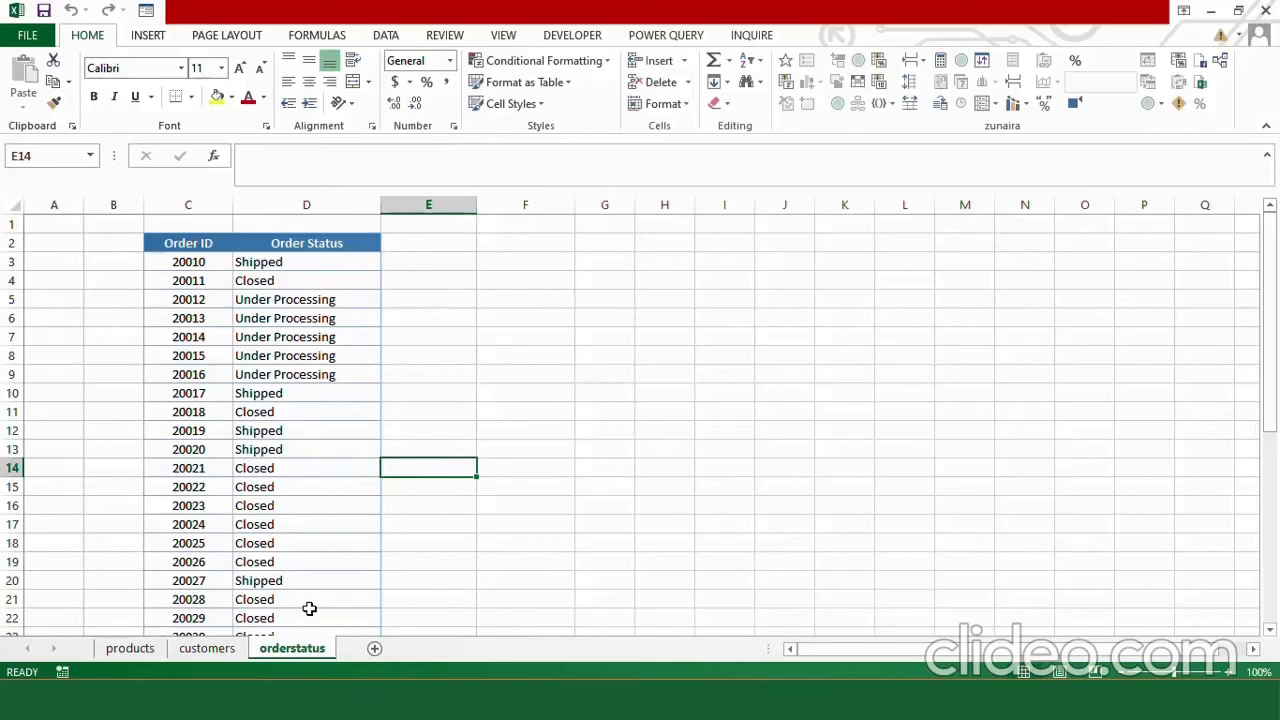
pyautogui.click(210, 648)
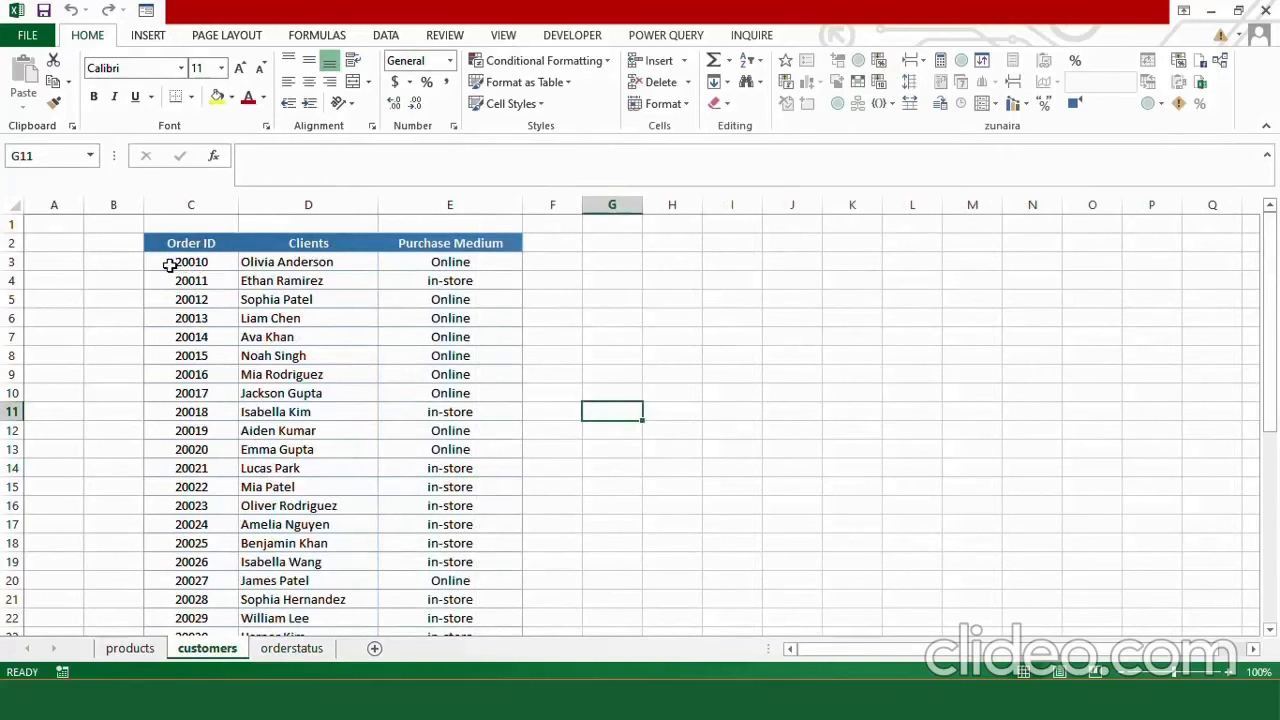
# Step: Convert the data range on the products sheet into a table with headers and name it products_info
pyautogui.click(131, 650)
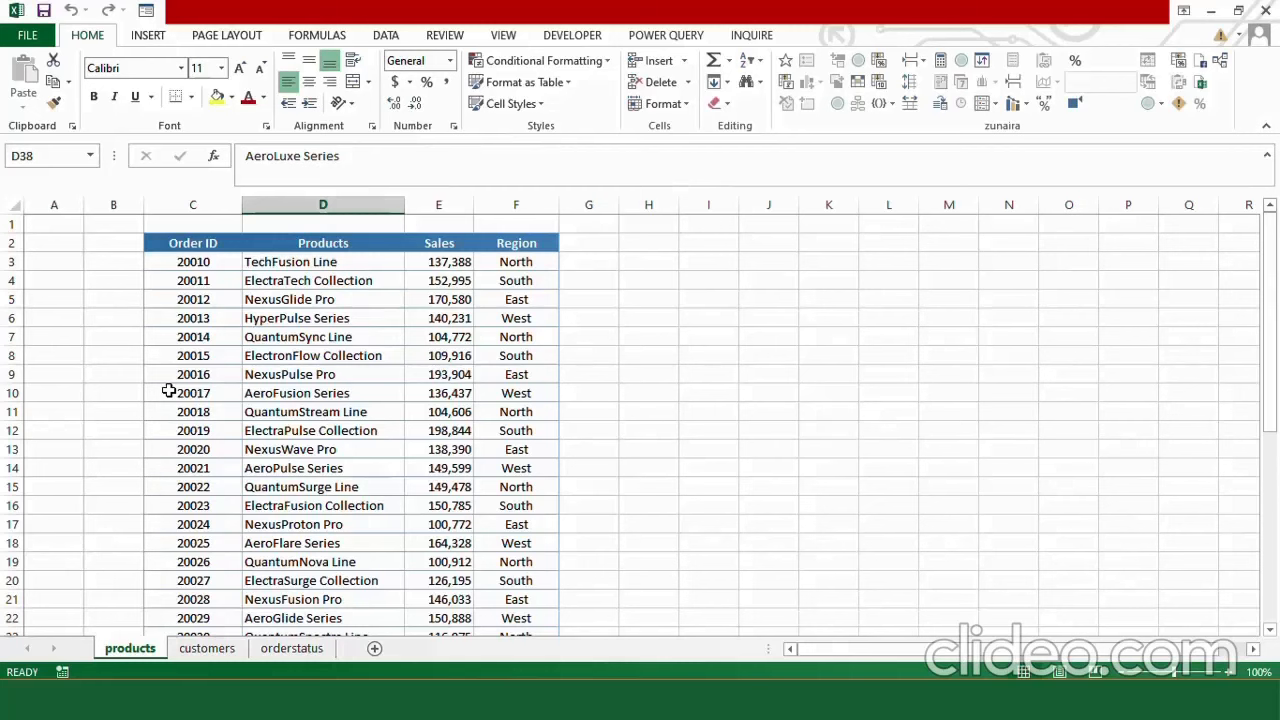
pyautogui.click(357, 392)
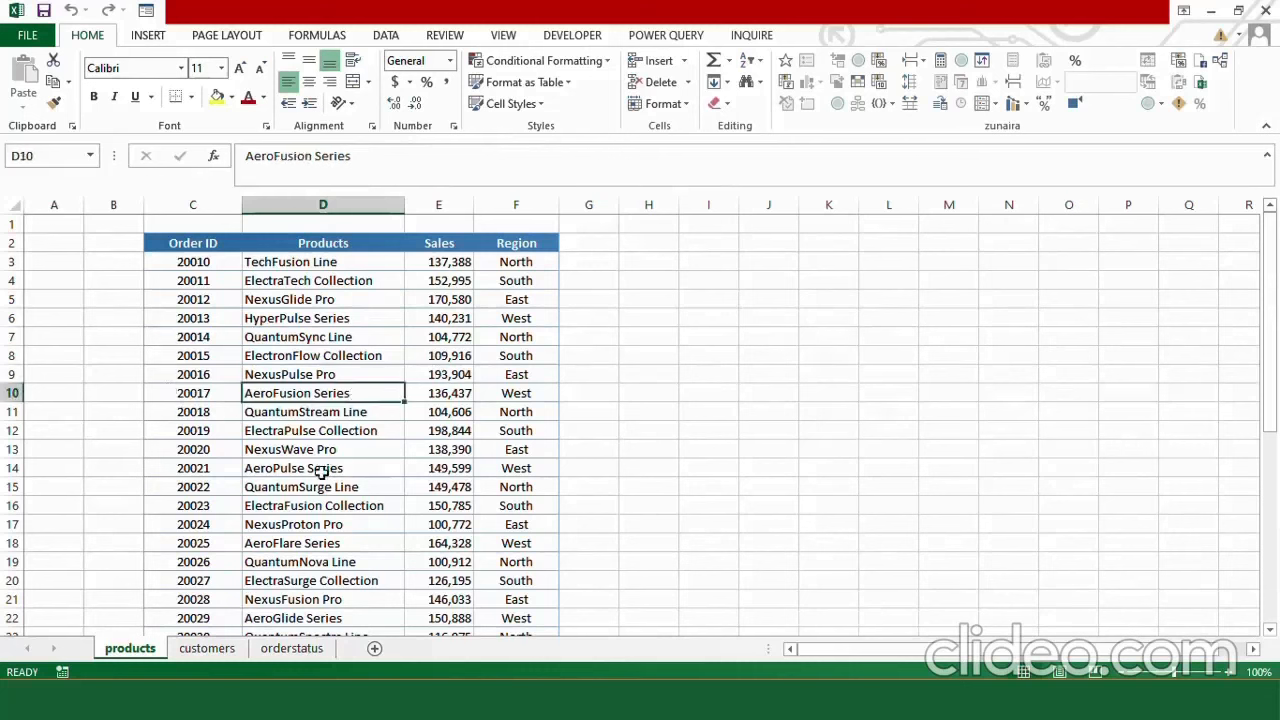
pyautogui.hotkey('ctrl', 'a')
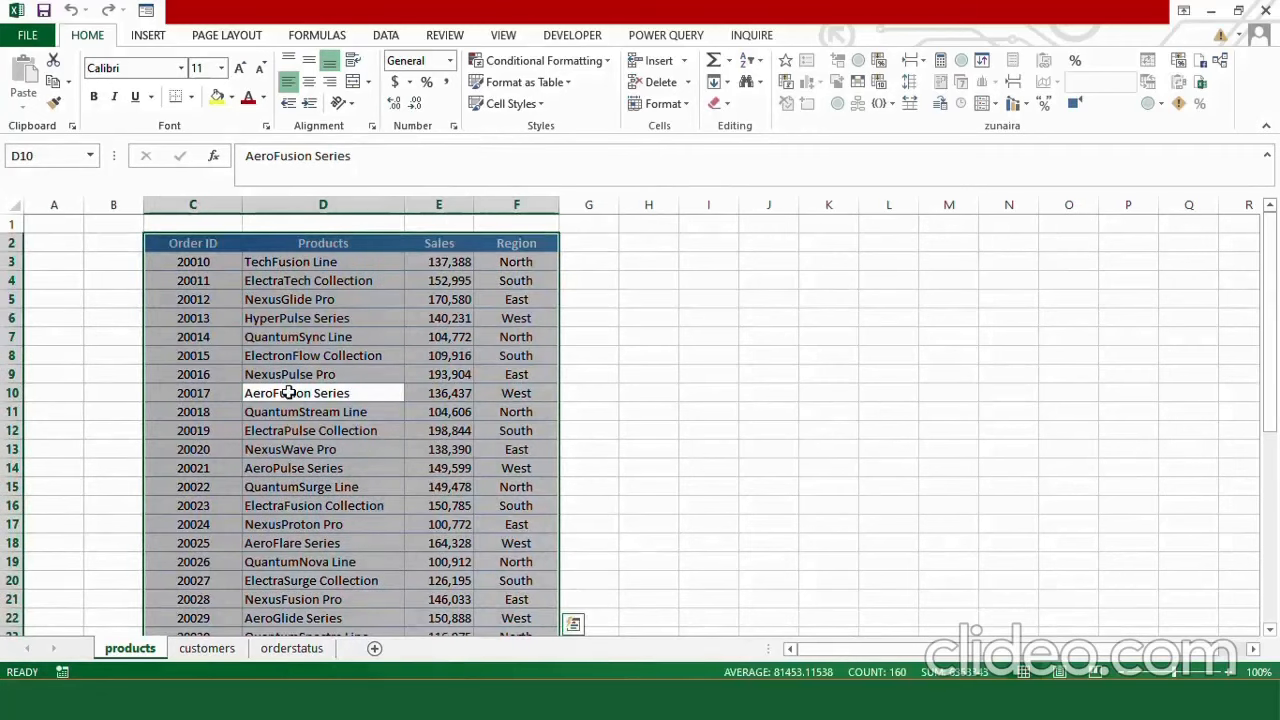
pyautogui.hotkey('ctrl', 't')
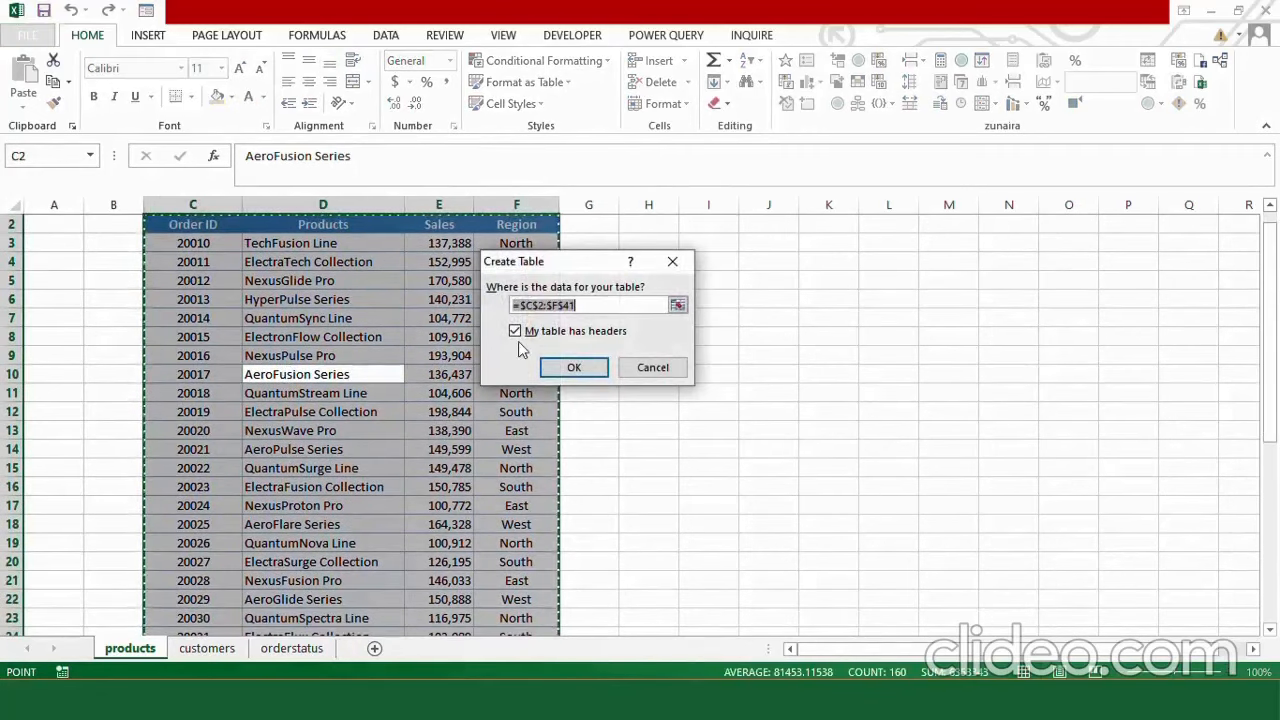
pyautogui.click(572, 367)
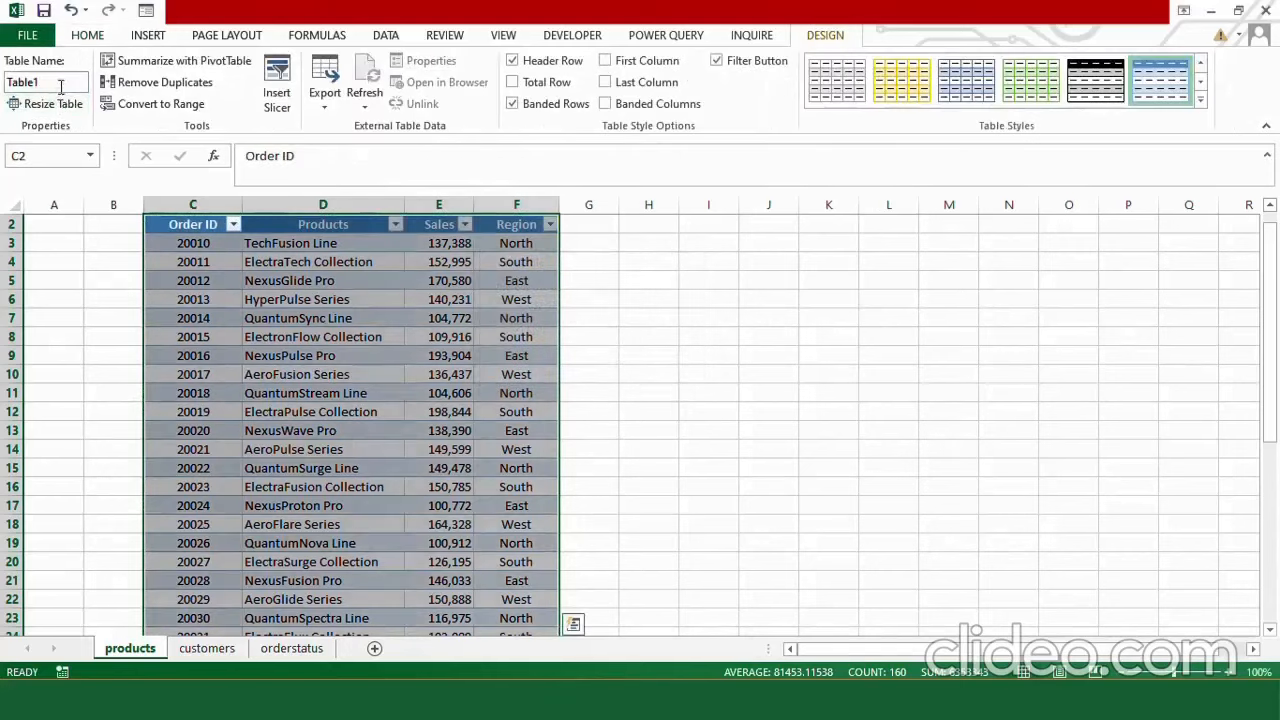
pyautogui.click(62, 86)
pyautogui.write('produ')
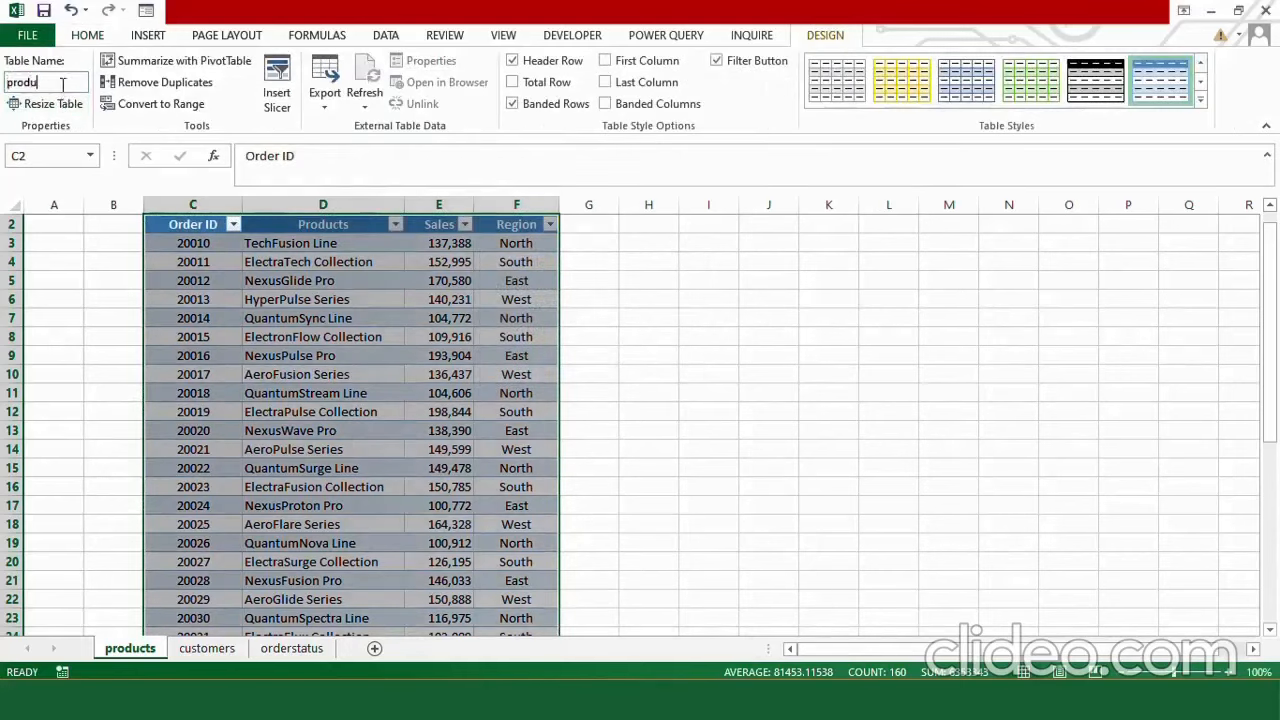
pyautogui.write('cts_info')
# Step: Convert the data range on the customers sheet into a table with headers and name it customers_info
pyautogui.click(207, 648)
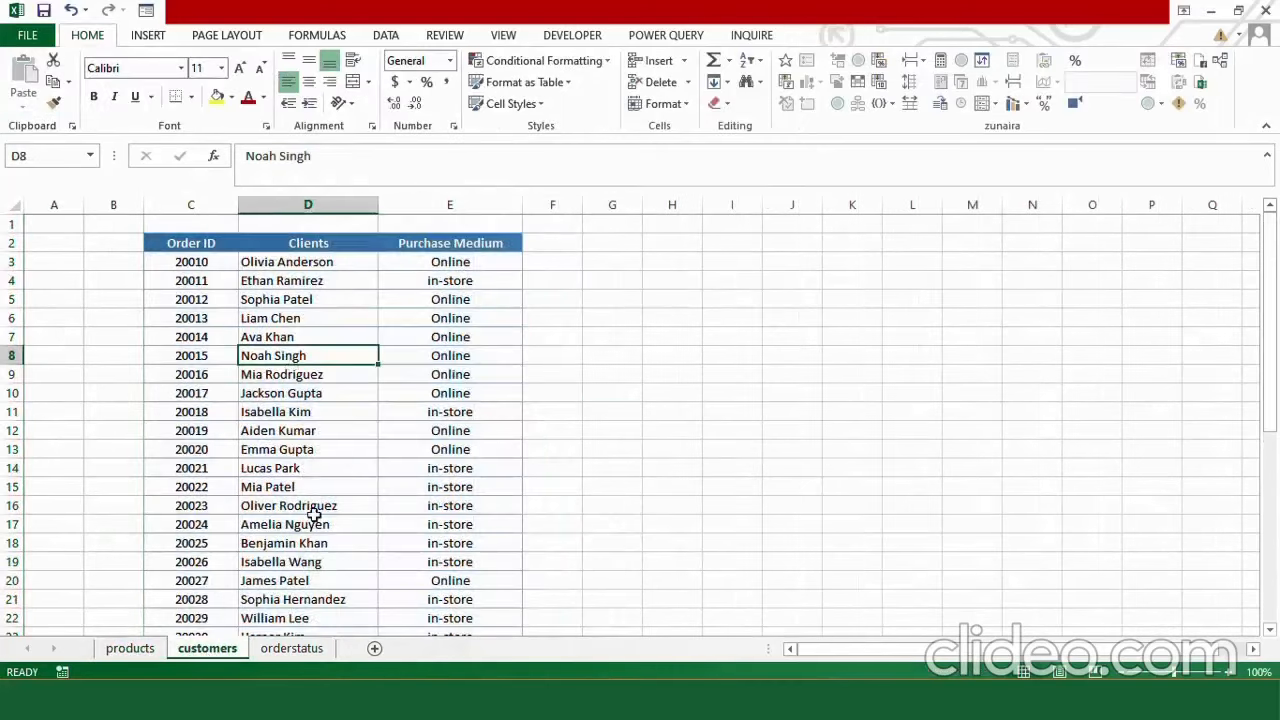
pyautogui.hotkey('ctrl', 'a')
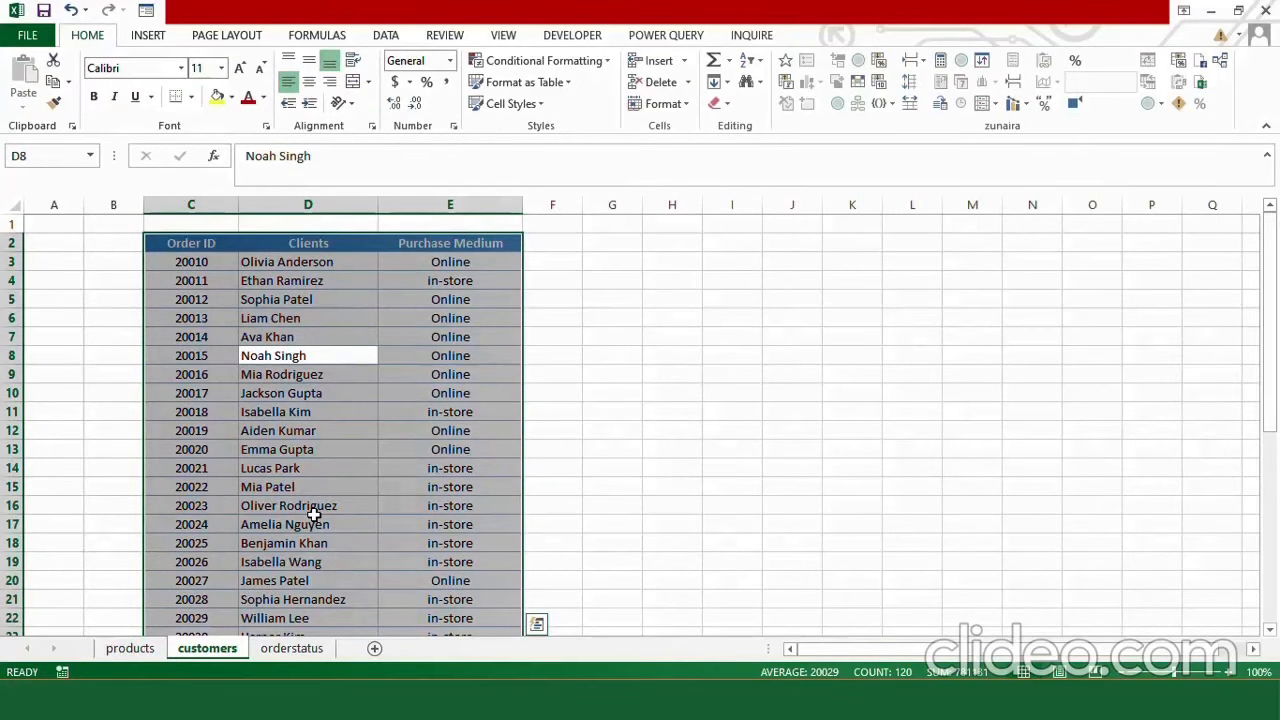
pyautogui.hotkey('ctrl', 't')
pyautogui.click(583, 363)
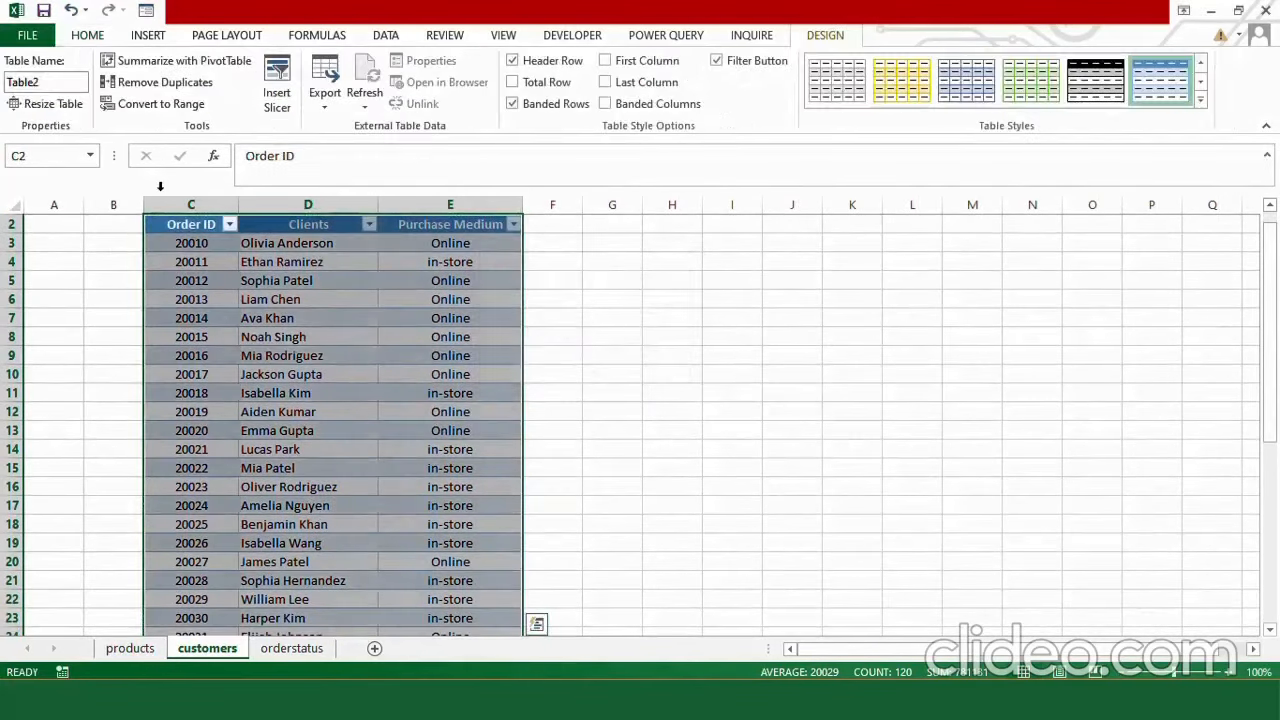
pyautogui.click(49, 80)
pyautogui.press('BackSpace')
pyautogui.write('cust')
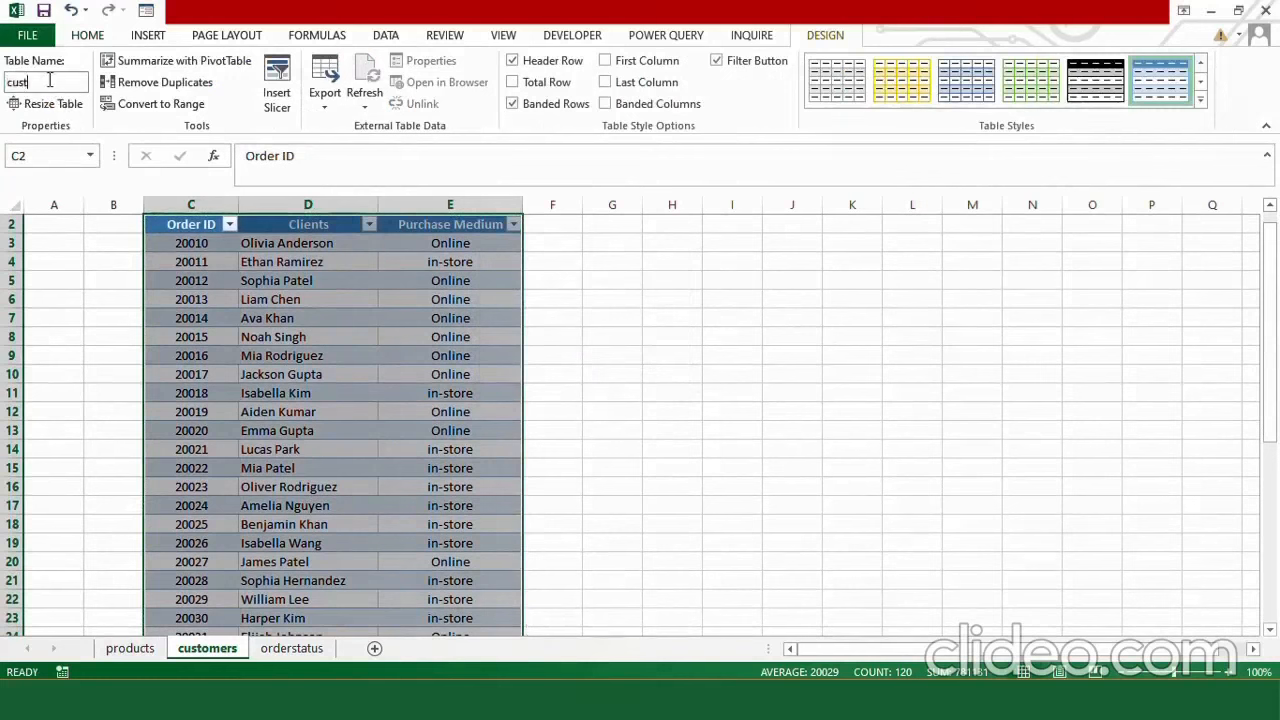
pyautogui.write('omers_info')
# Step: Convert the data range on the orderstatus sheet into a table with headers and name it order_info
pyautogui.click(292, 648)
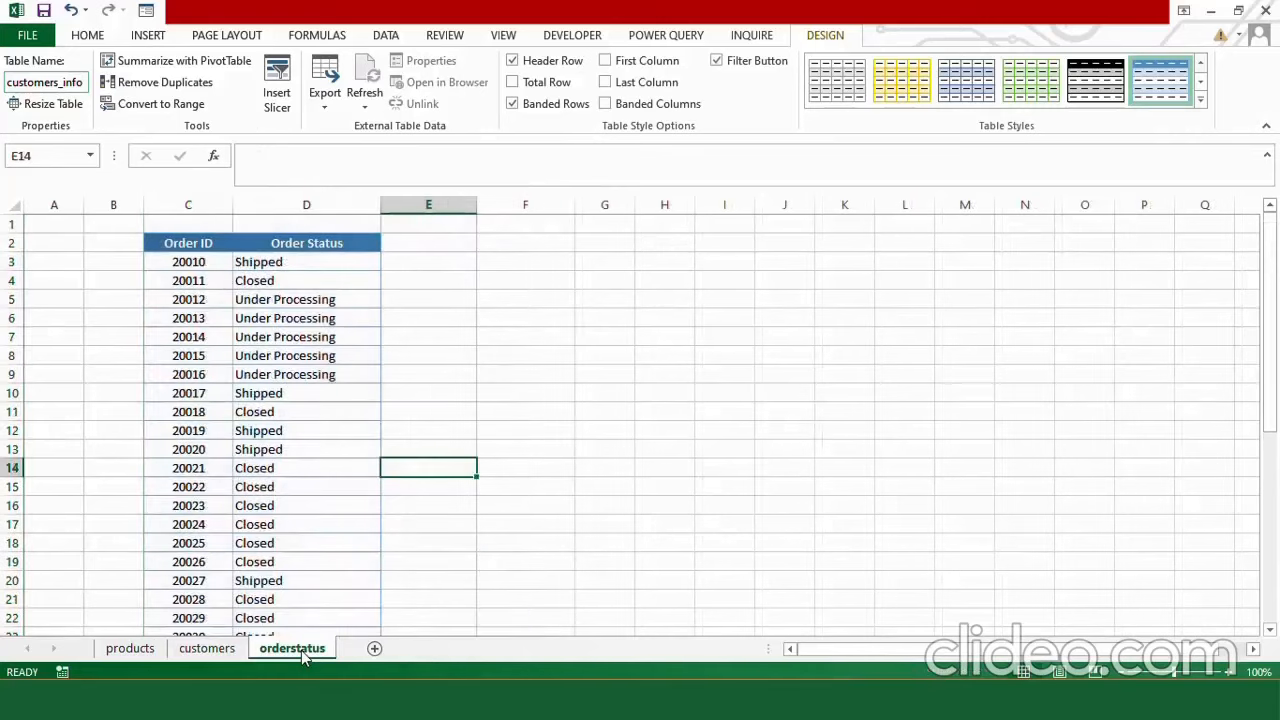
pyautogui.click(297, 337)
pyautogui.hotkey('ctrl', 'a')
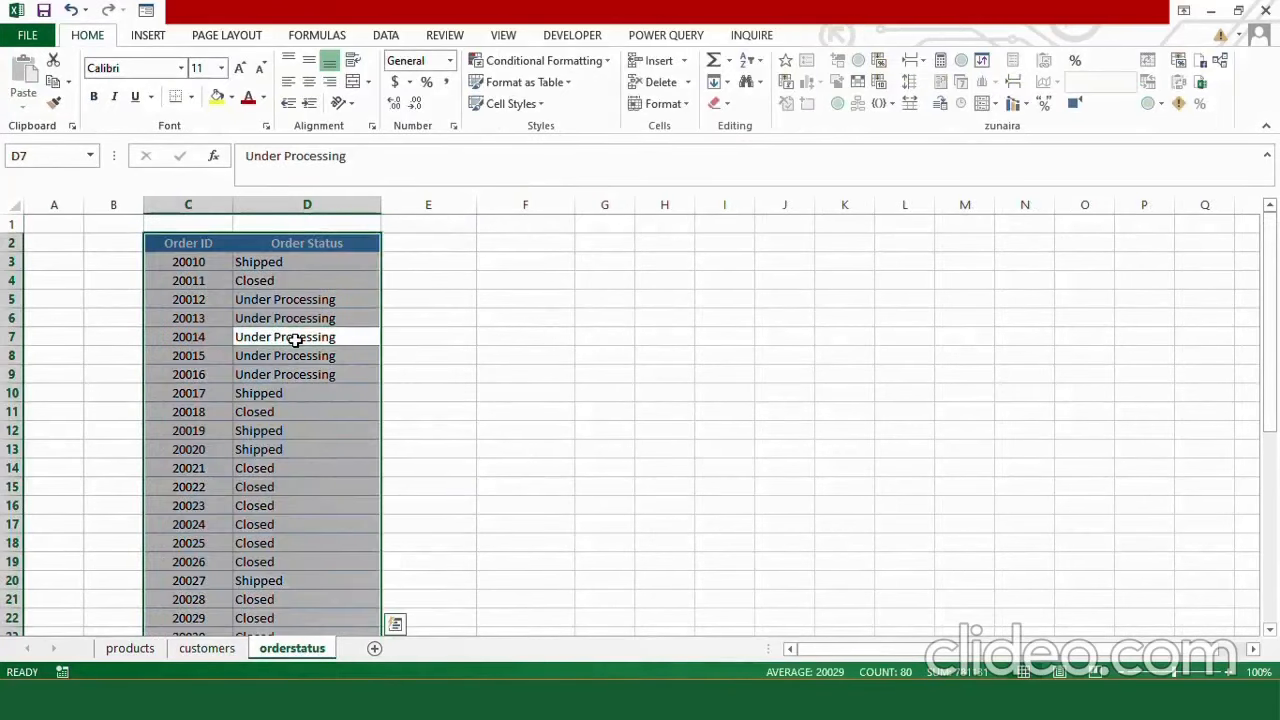
pyautogui.hotkey('ctrl', 't')
pyautogui.click(574, 367)
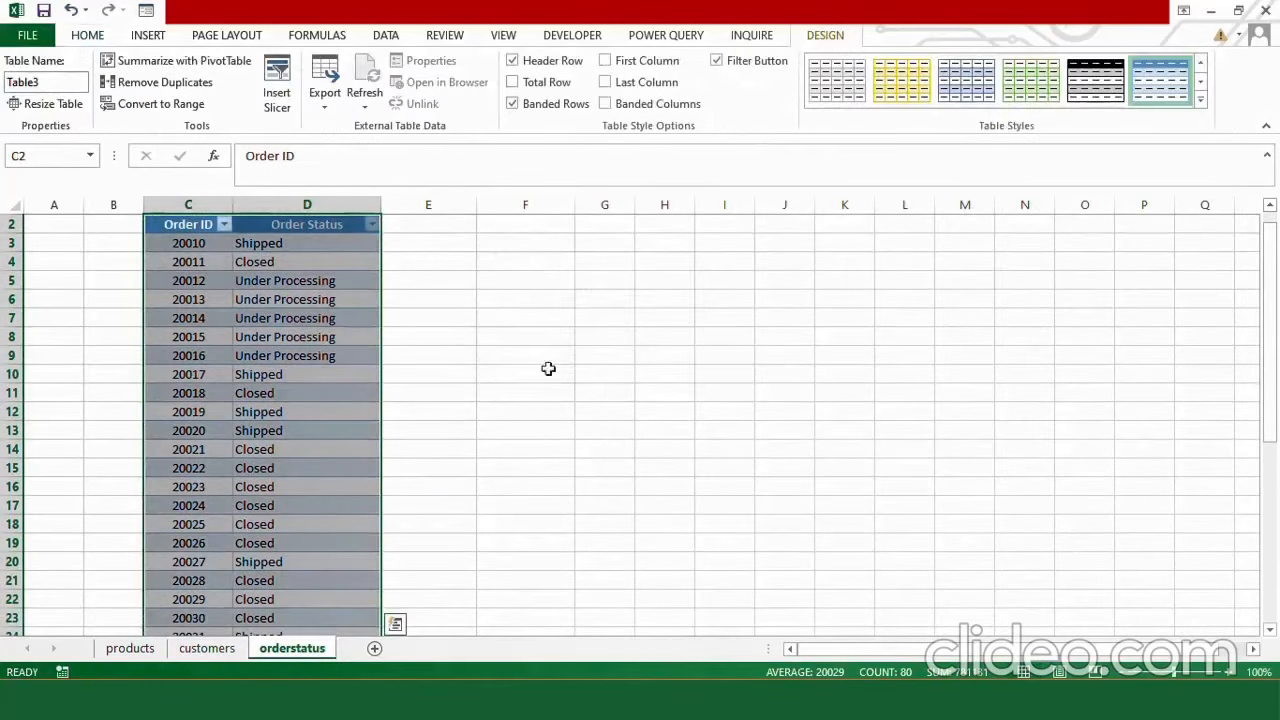
pyautogui.click(60, 83)
pyautogui.press('BackSpace')
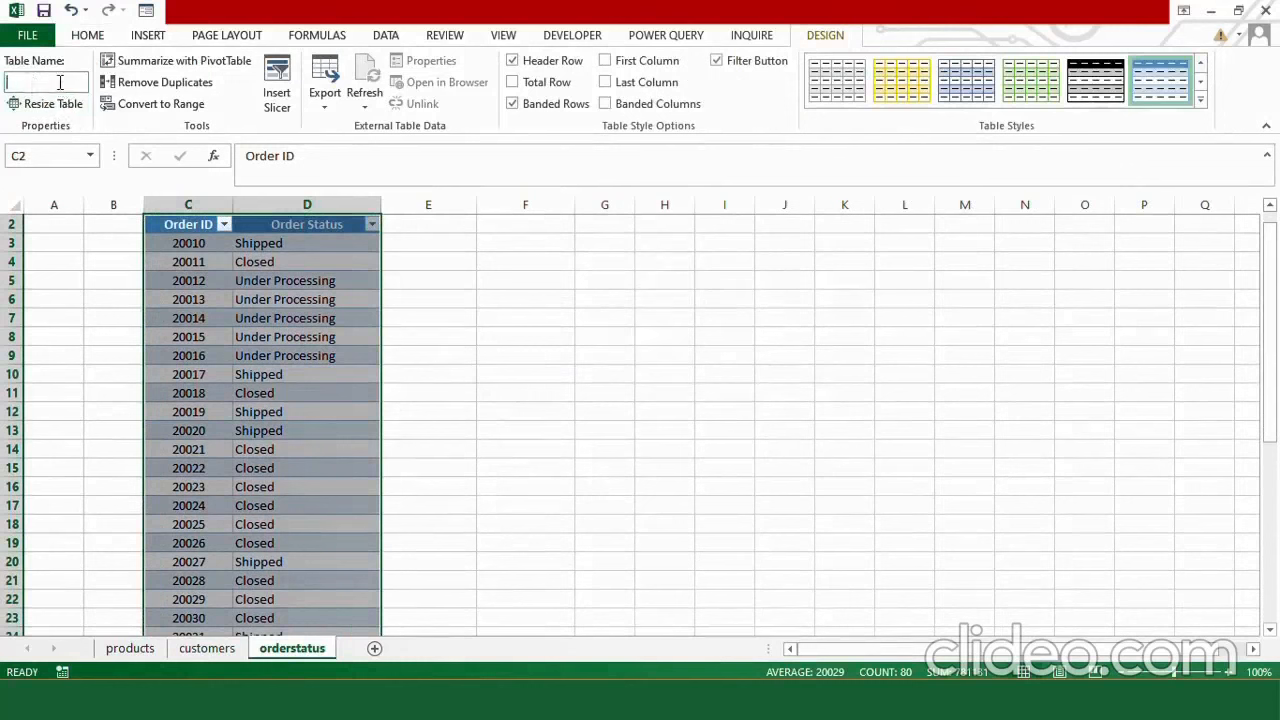
pyautogui.write('order_info')
# Step: Create a PivotTable from the products_info table on a new worksheet, adding the data to the Data Model
pyautogui.click(149, 649)
pyautogui.click(152, 36)
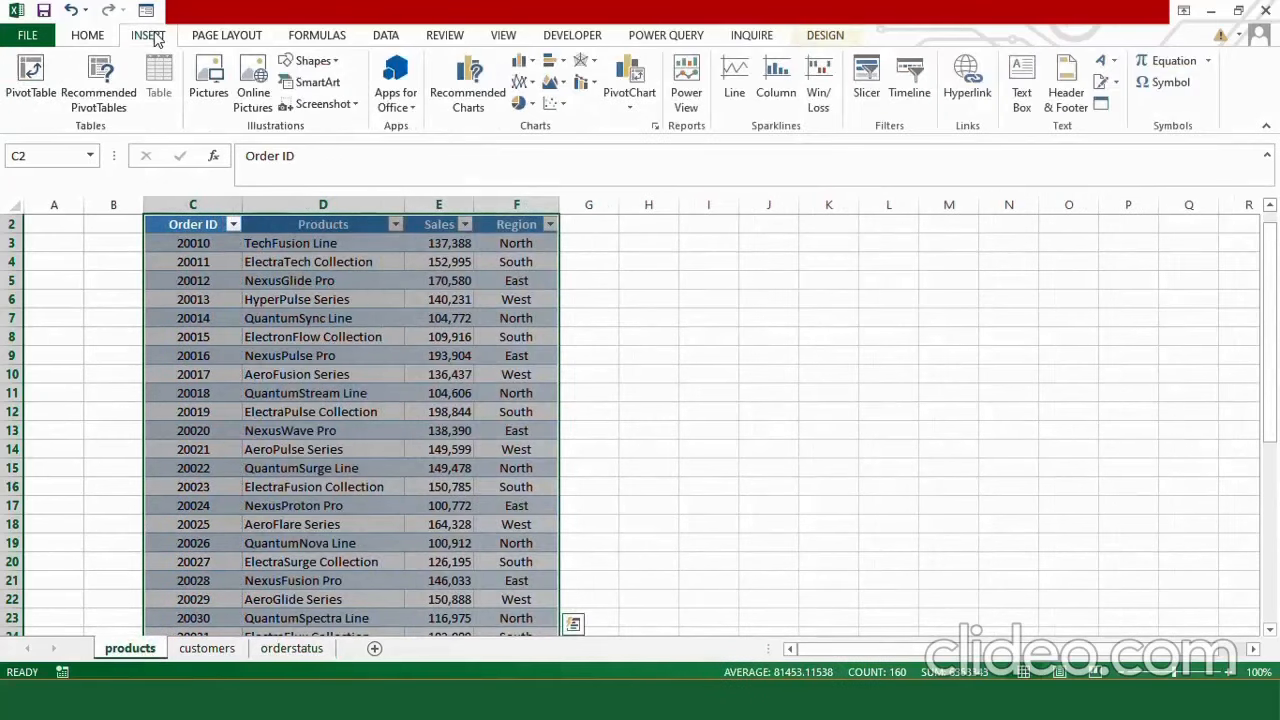
pyautogui.click(32, 88)
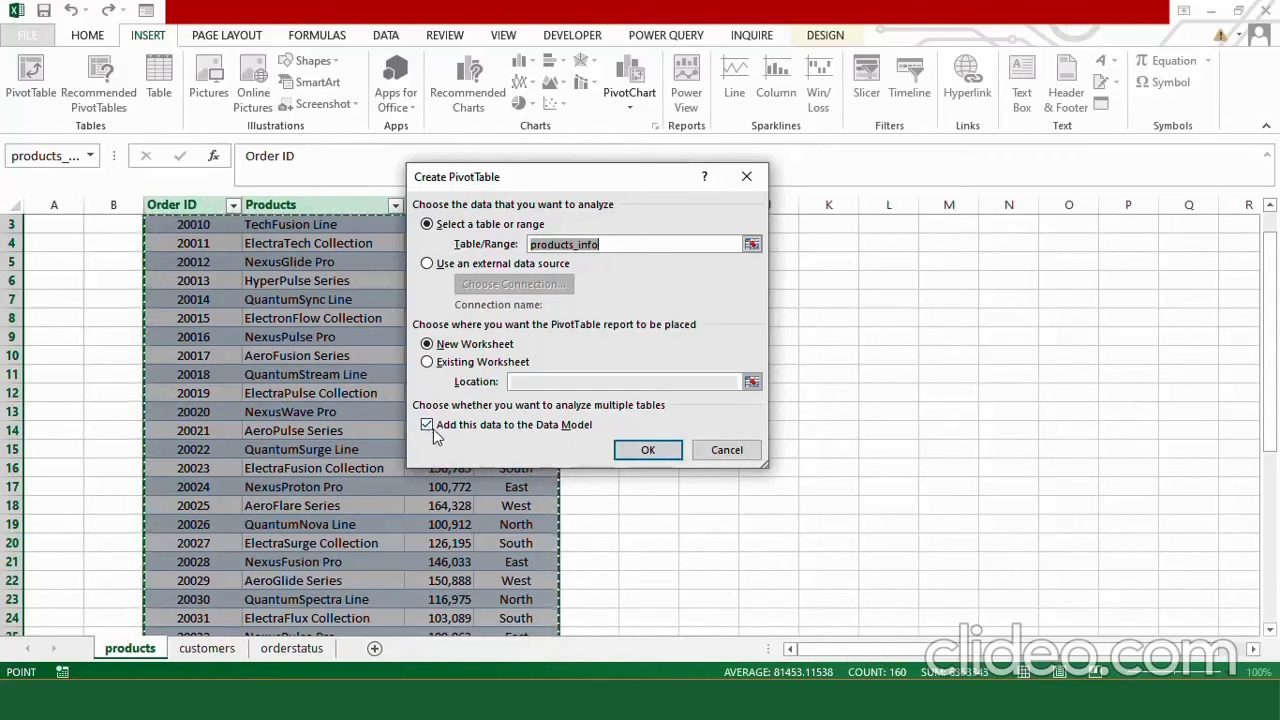
pyautogui.click(663, 451)
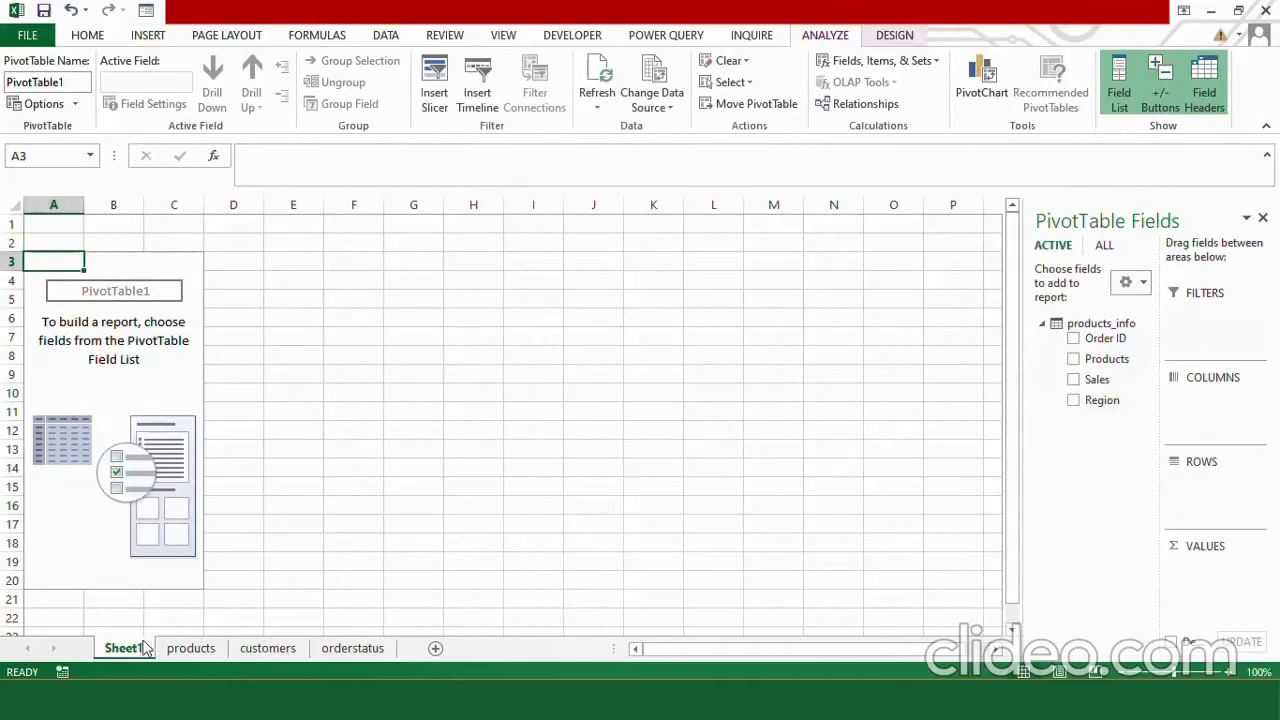
# Step: Rename the new PivotTable worksheet as Pivottable
pyautogui.rightClick(131, 655)
pyautogui.click(172, 471)
pyautogui.write('Pivottable')
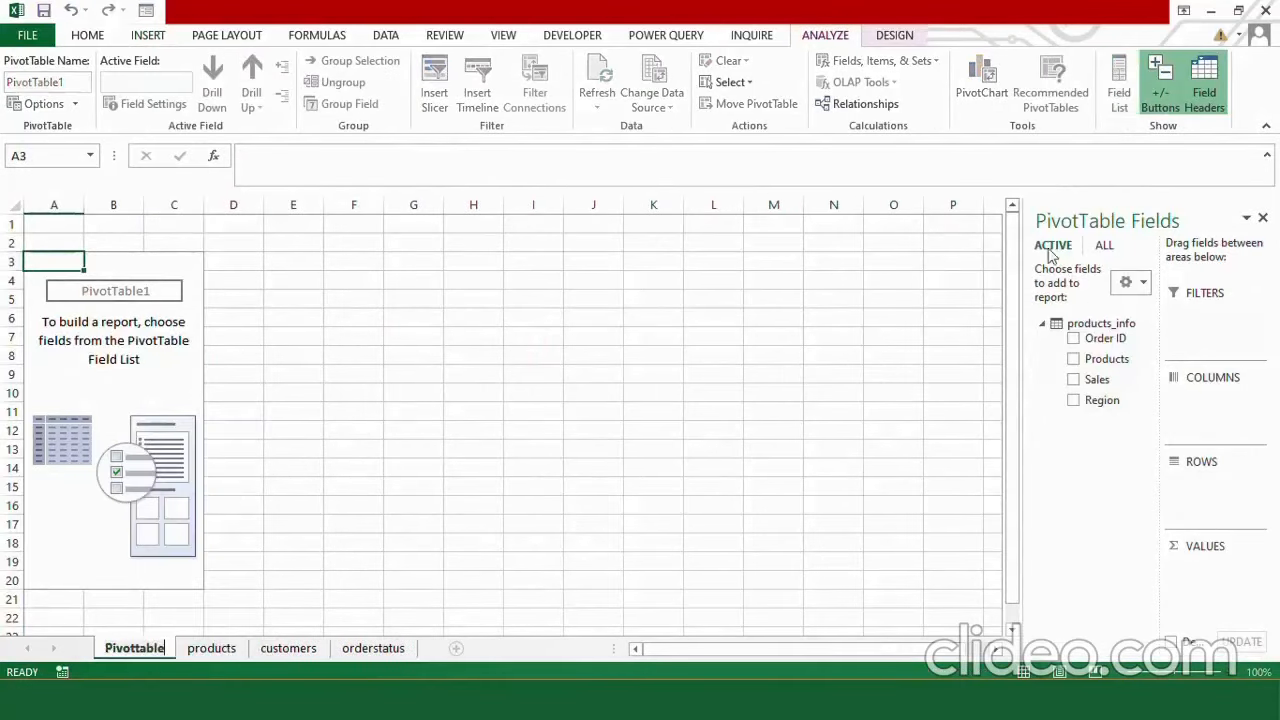
pyautogui.press('Return')
pyautogui.click(1071, 455)
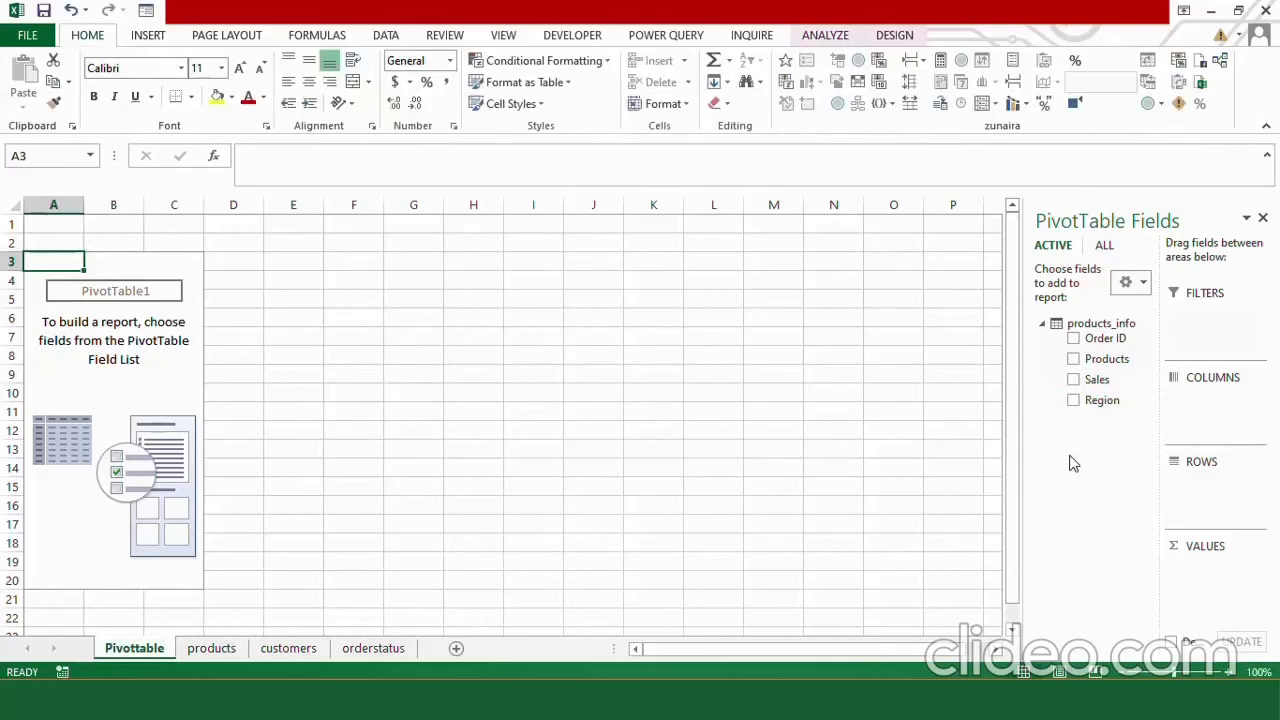
# Step: List all workbook tables in the PivotTable fields and expand customer_info, order_info and products_info
pyautogui.click(1107, 247)
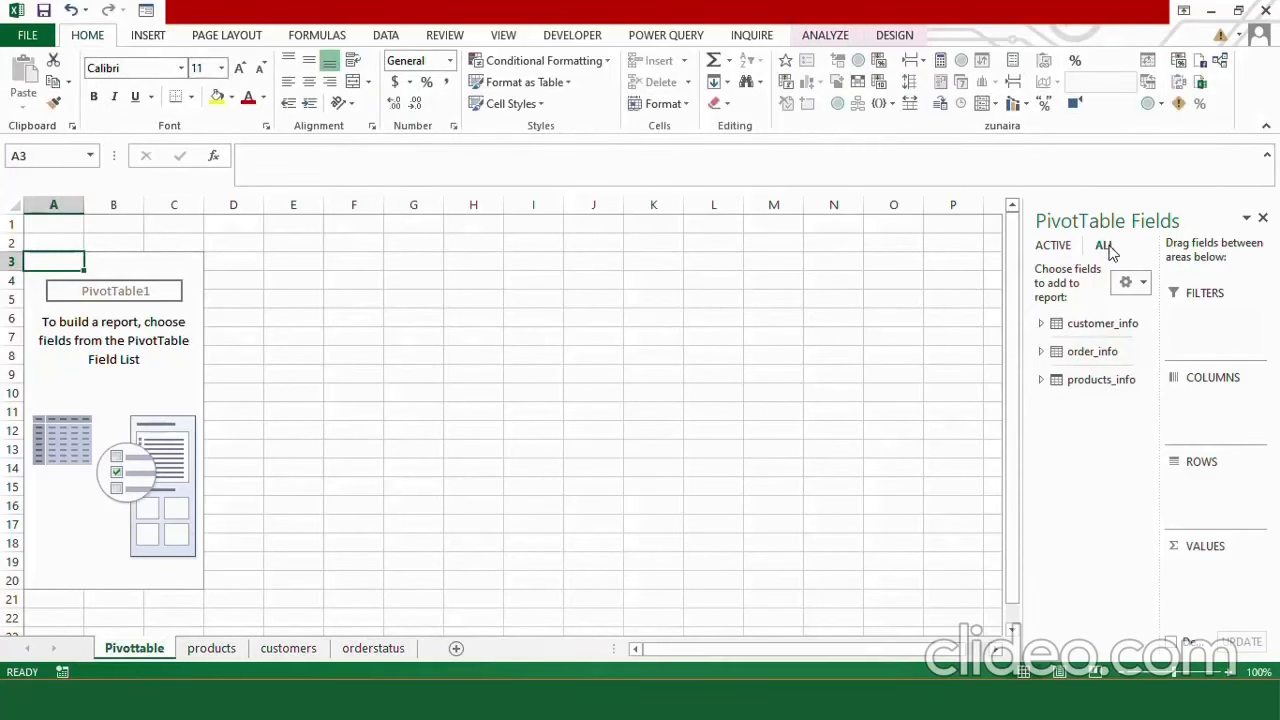
pyautogui.click(1041, 324)
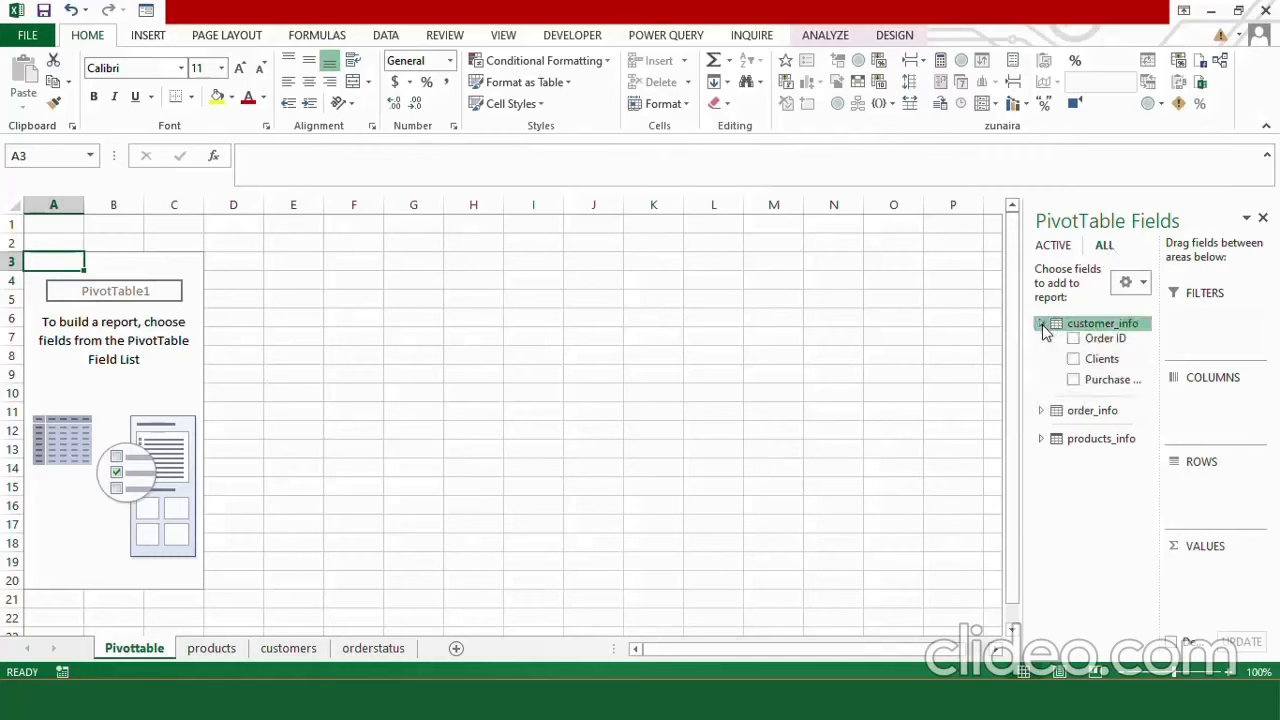
pyautogui.click(1042, 411)
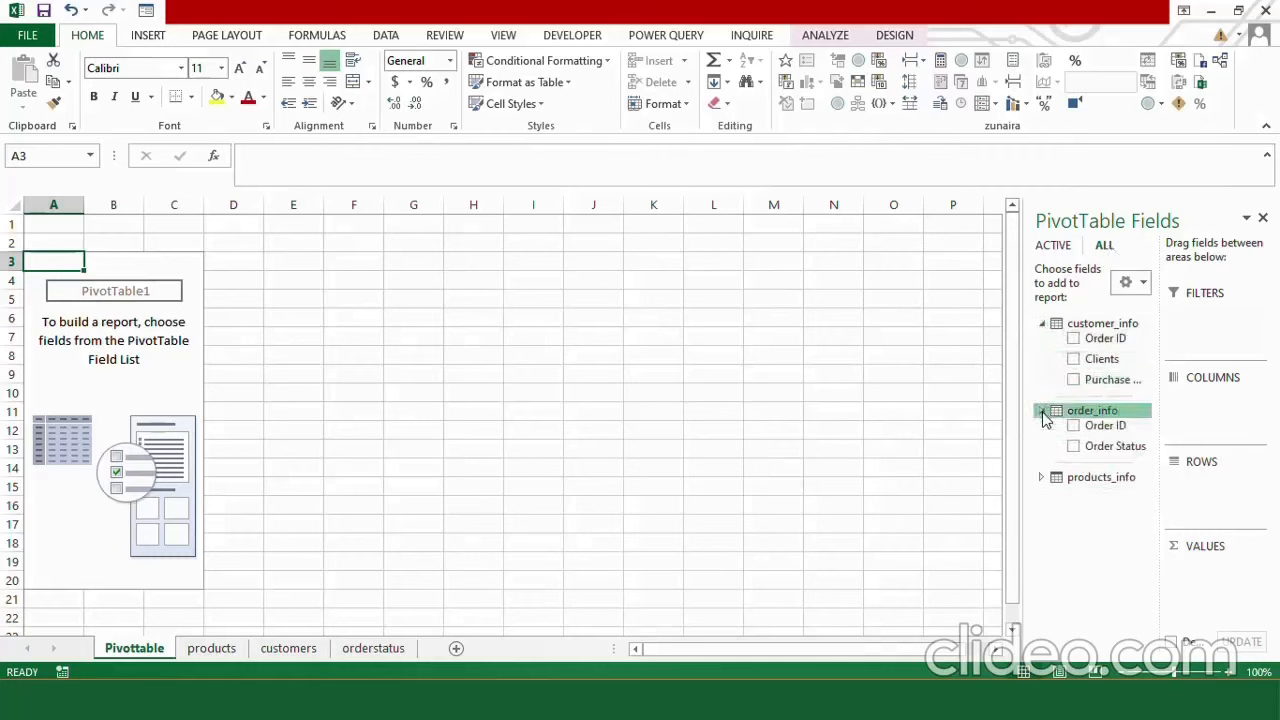
pyautogui.click(1041, 478)
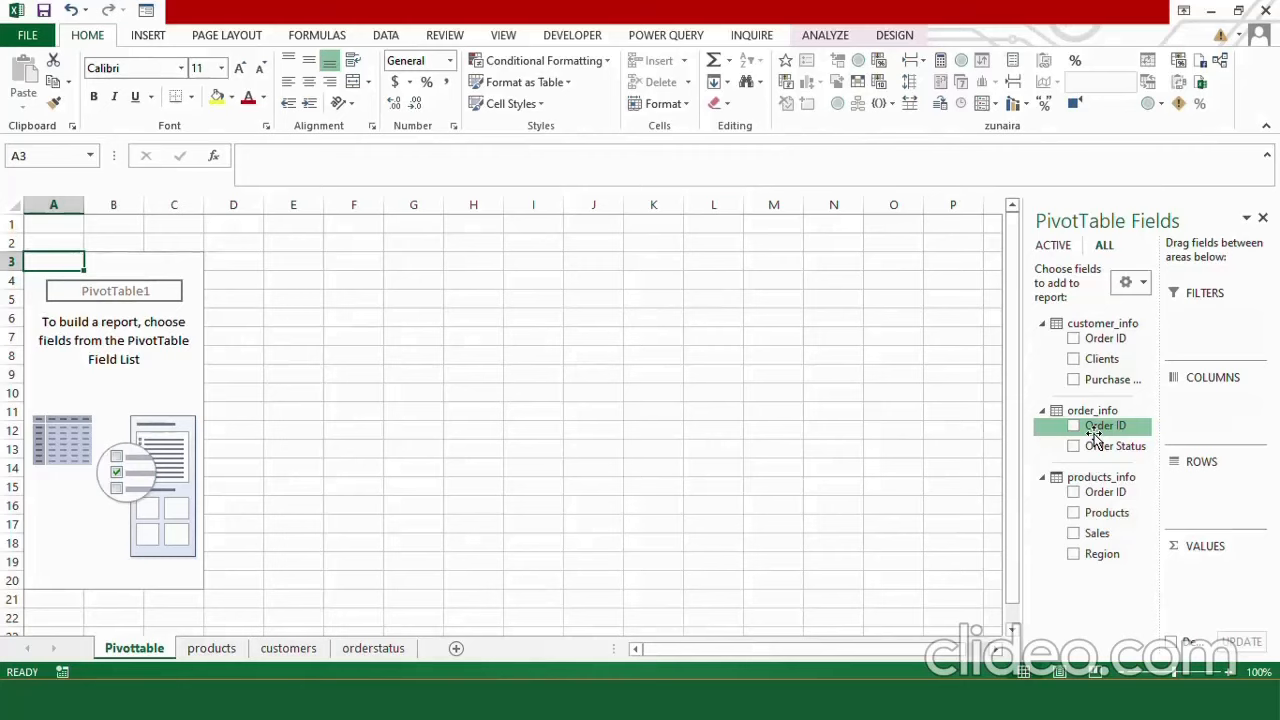
# Step: Create a relationship from order_info to the related table customer_info, using Order ID as both the foreign and primary column
pyautogui.click(836, 42)
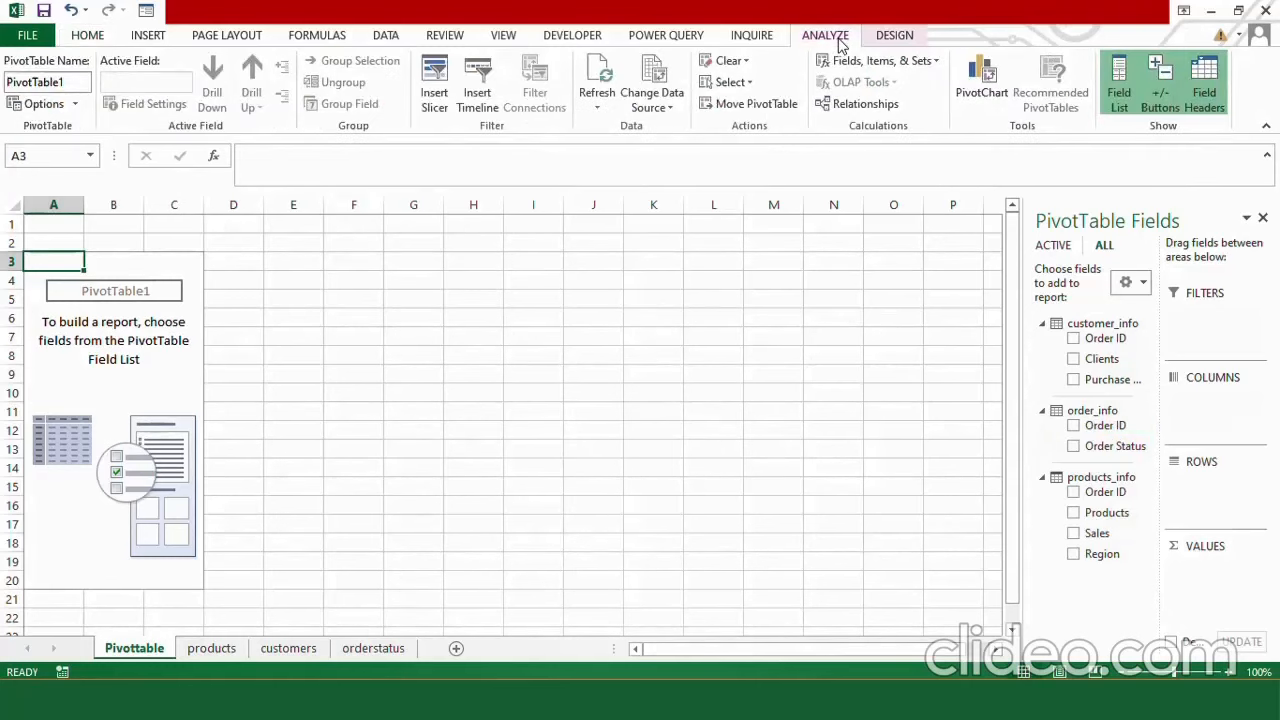
pyautogui.click(862, 108)
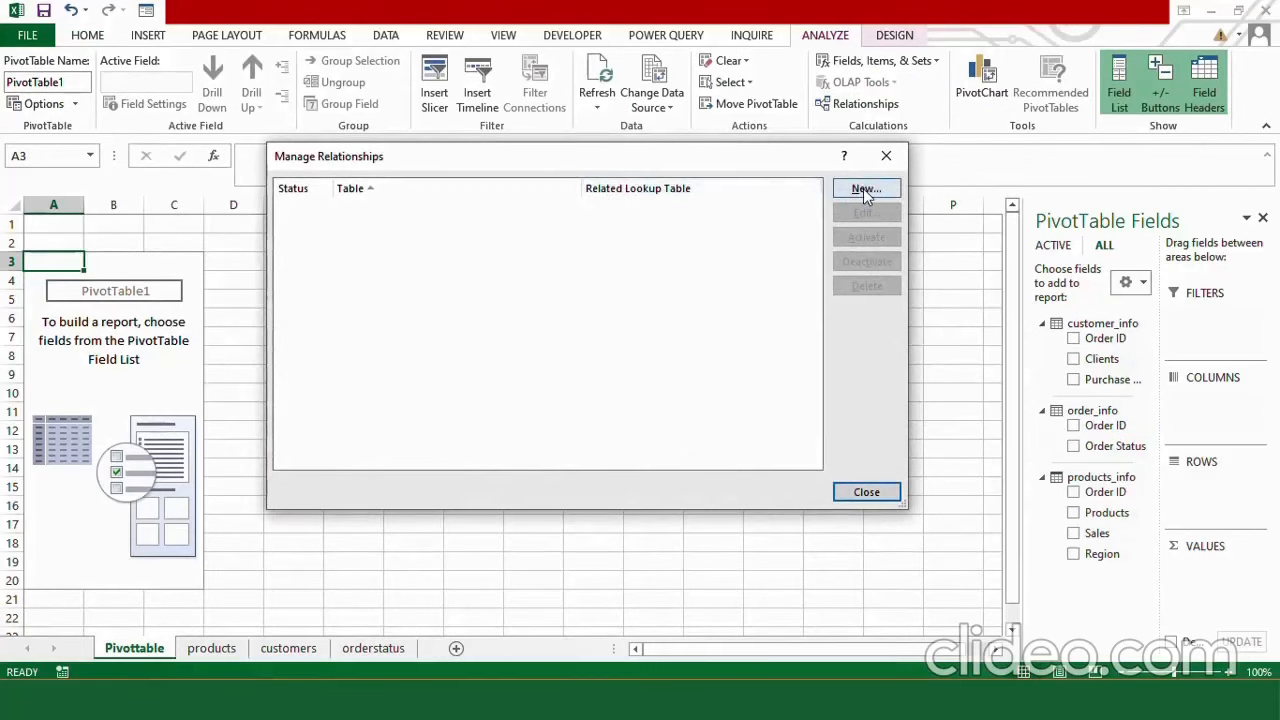
pyautogui.click(866, 190)
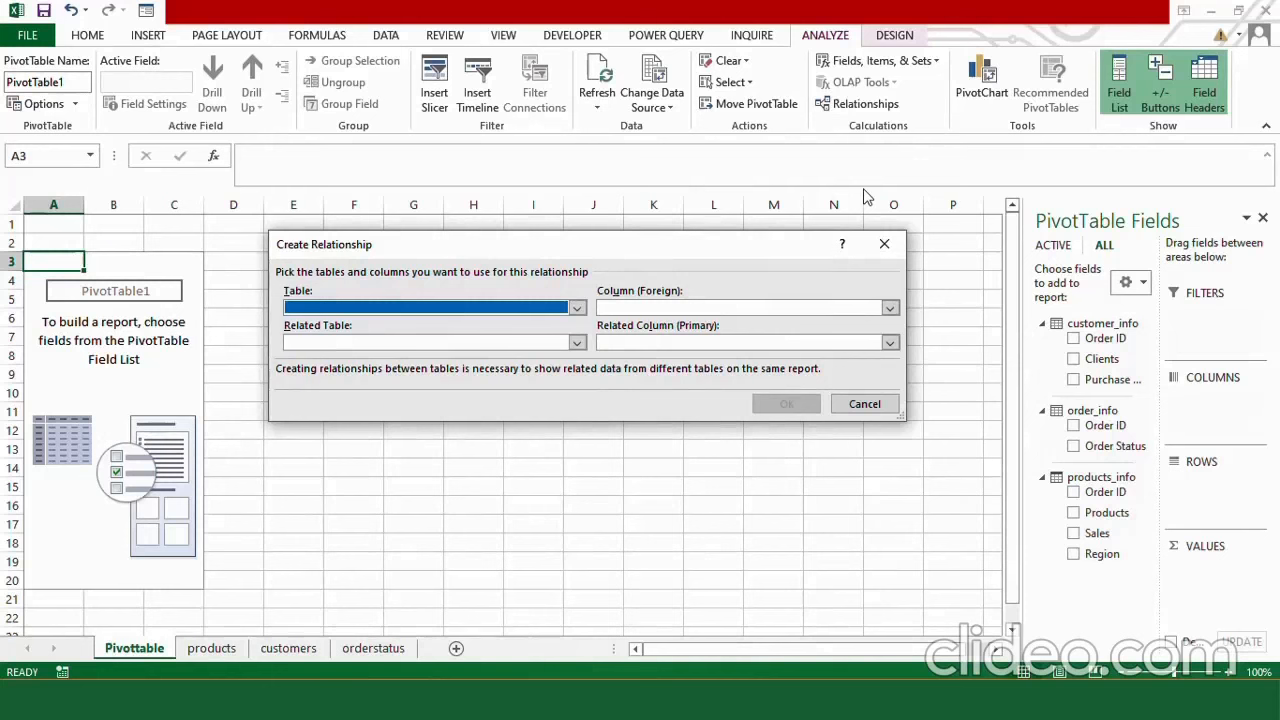
pyautogui.click(577, 308)
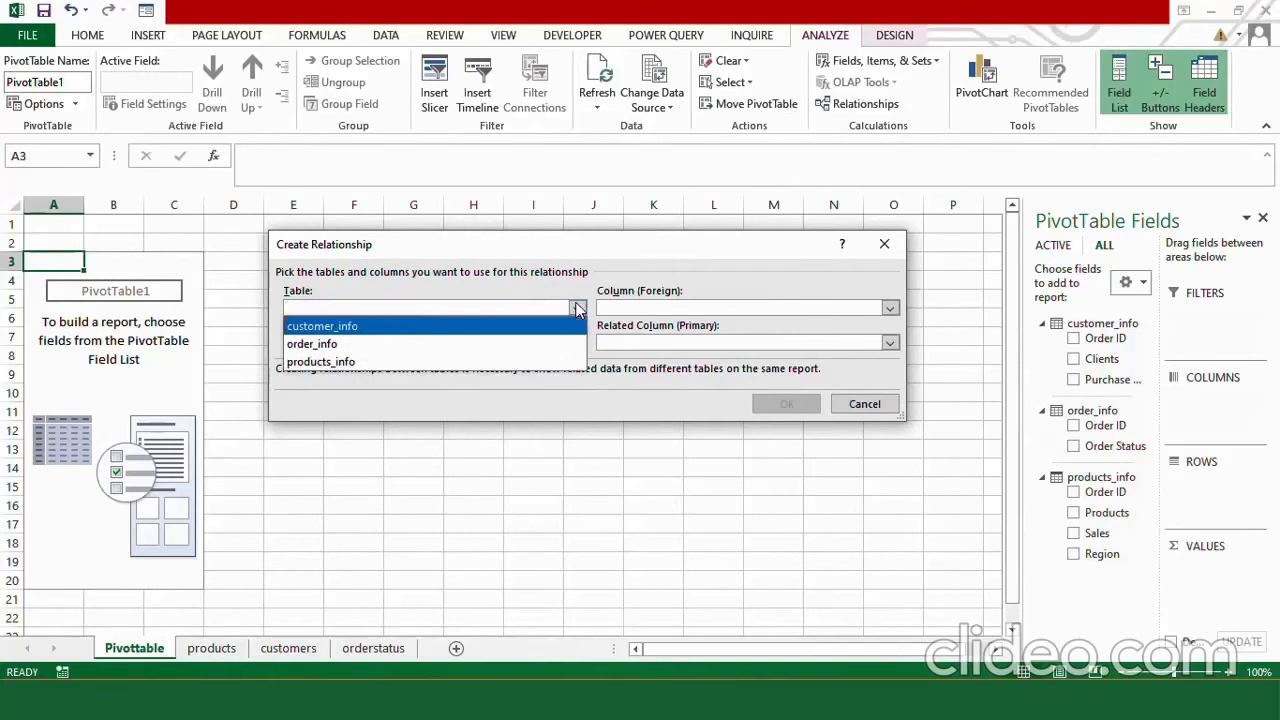
pyautogui.click(372, 344)
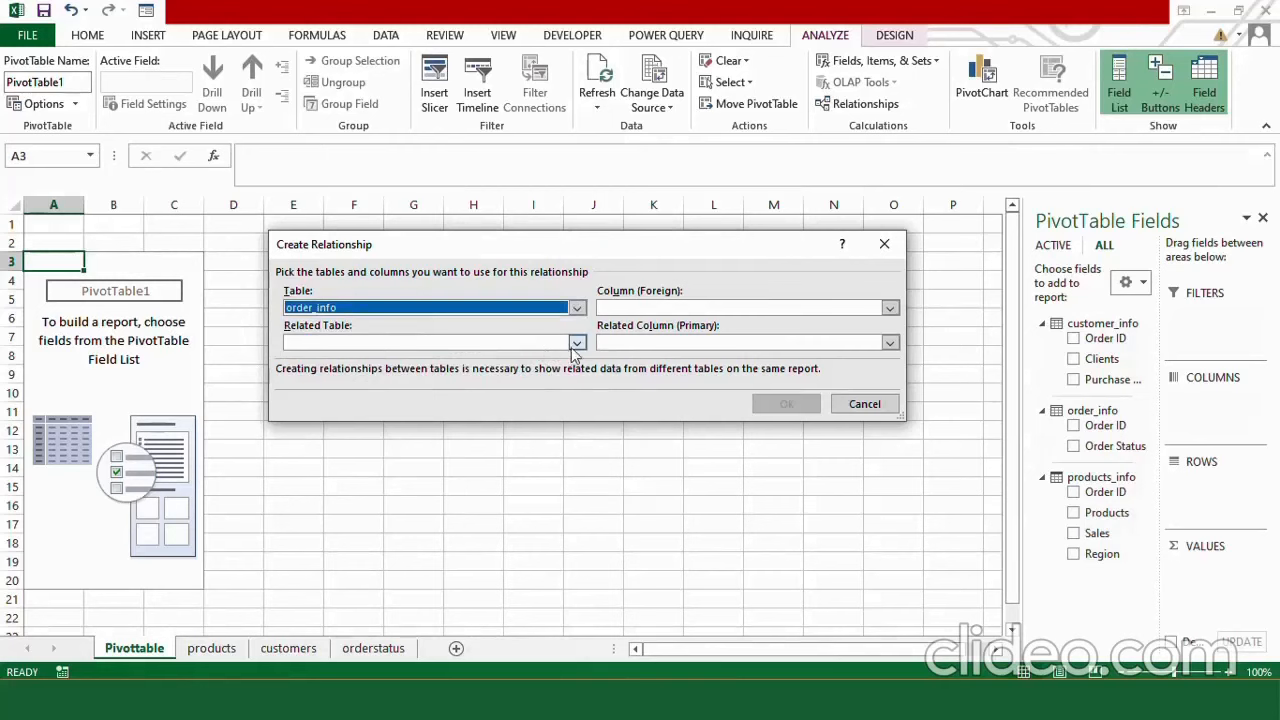
pyautogui.click(577, 343)
pyautogui.click(409, 375)
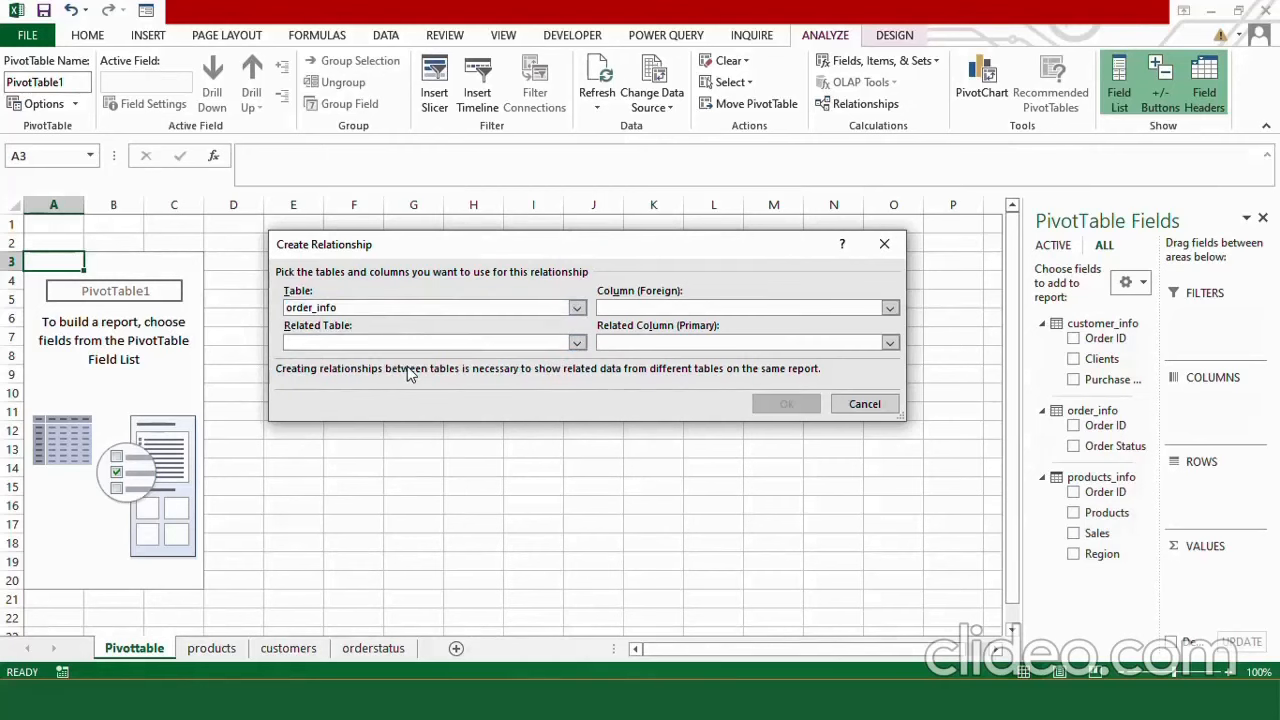
pyautogui.click(890, 308)
pyautogui.click(748, 325)
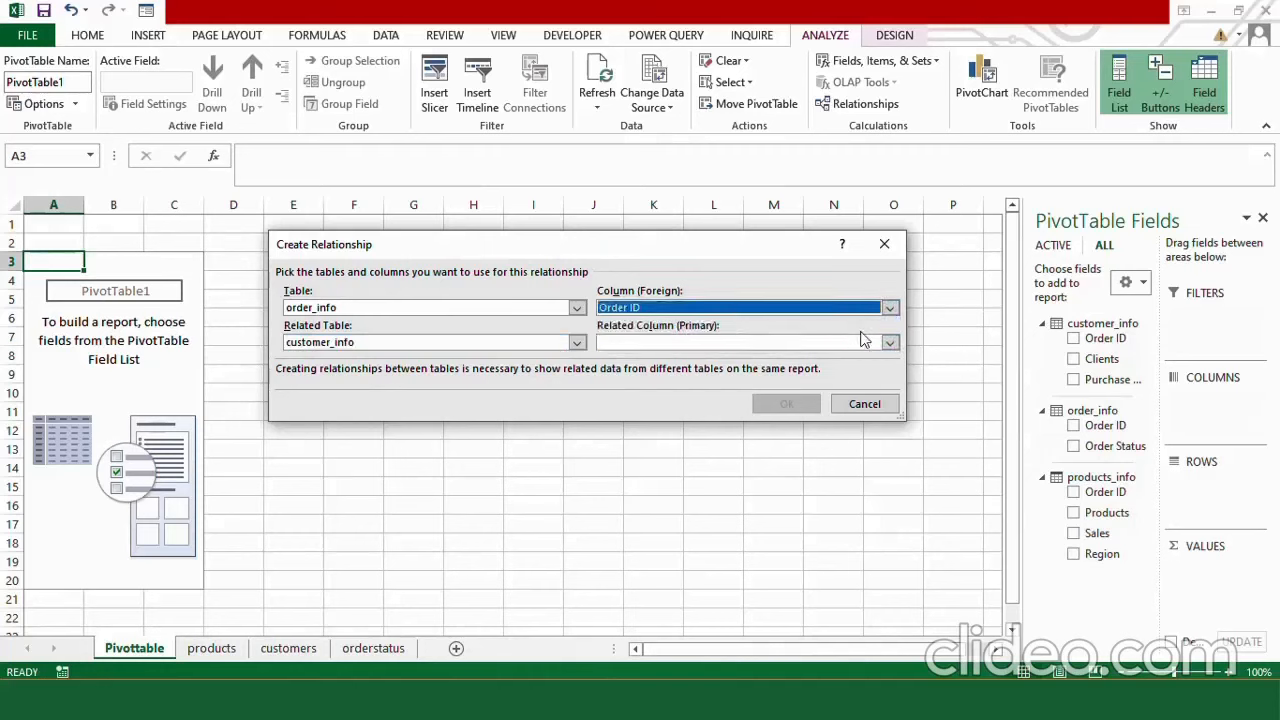
pyautogui.click(889, 343)
pyautogui.click(718, 373)
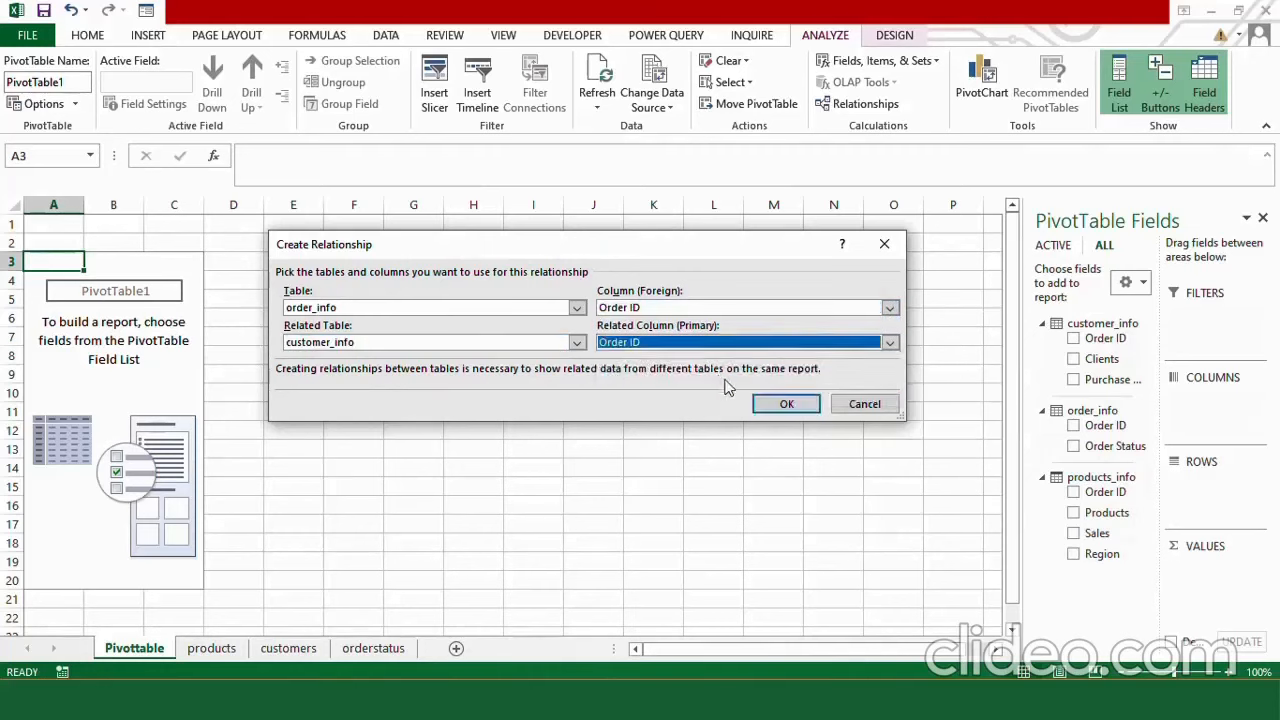
pyautogui.click(779, 407)
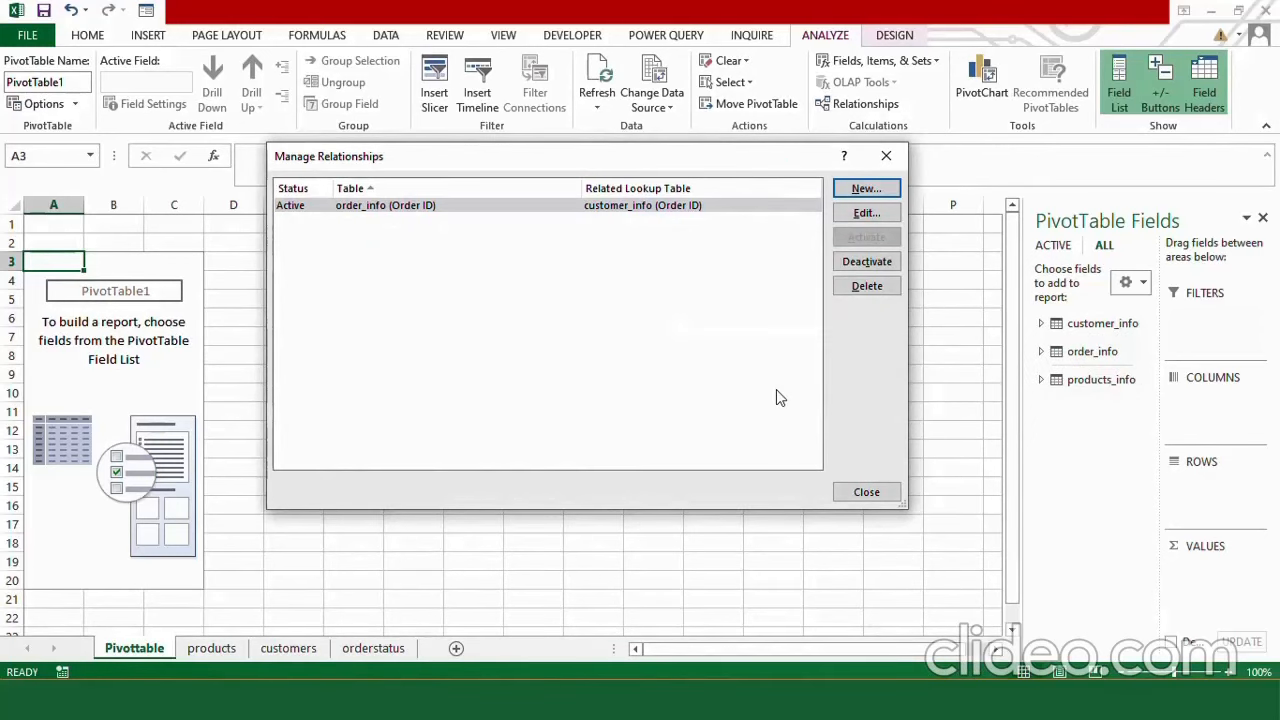
# Step: Create a relationship from customer_info to the related table products_info, using Order ID as both the foreign and primary column
pyautogui.click(865, 189)
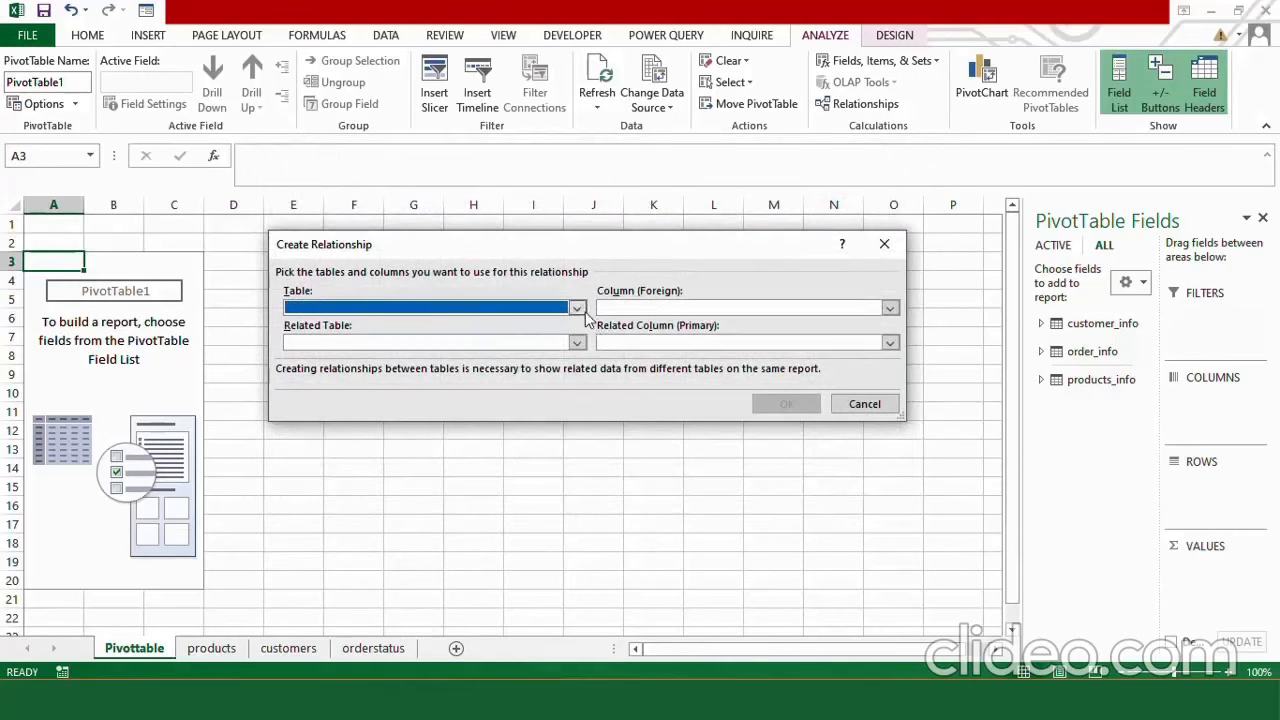
pyautogui.click(584, 310)
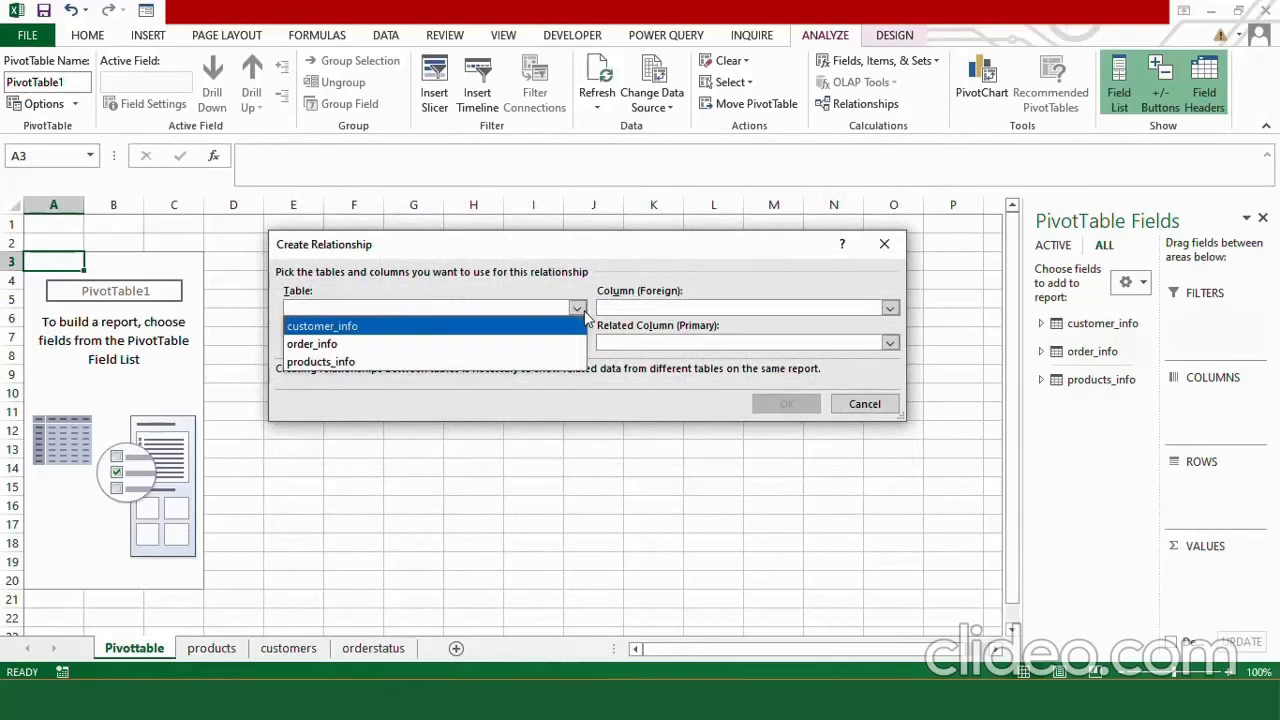
pyautogui.click(406, 328)
pyautogui.click(577, 343)
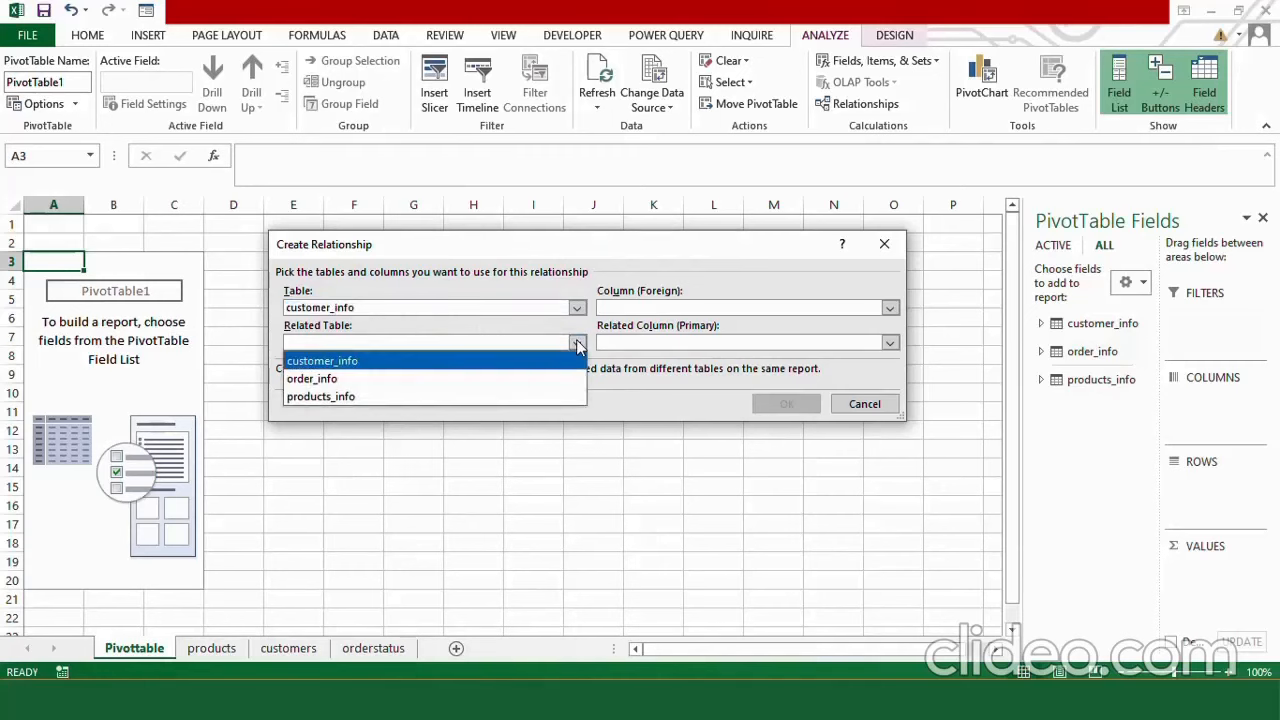
pyautogui.click(388, 395)
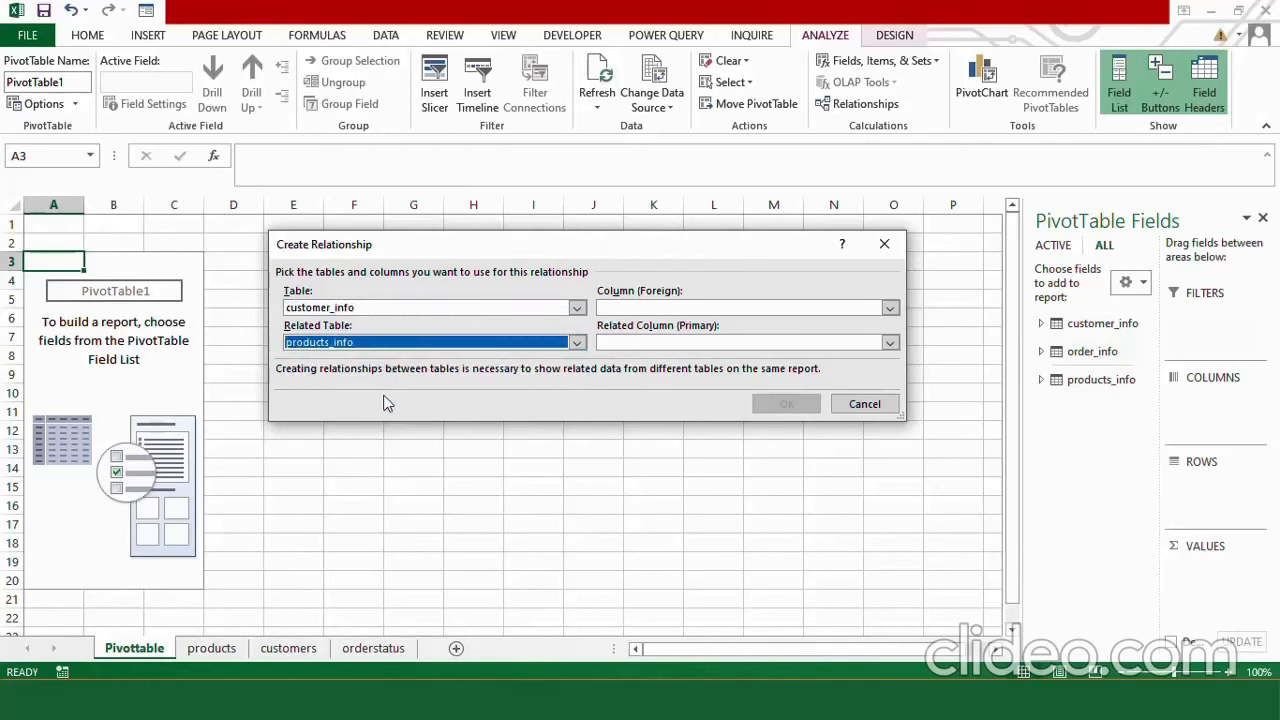
pyautogui.click(889, 308)
pyautogui.click(684, 344)
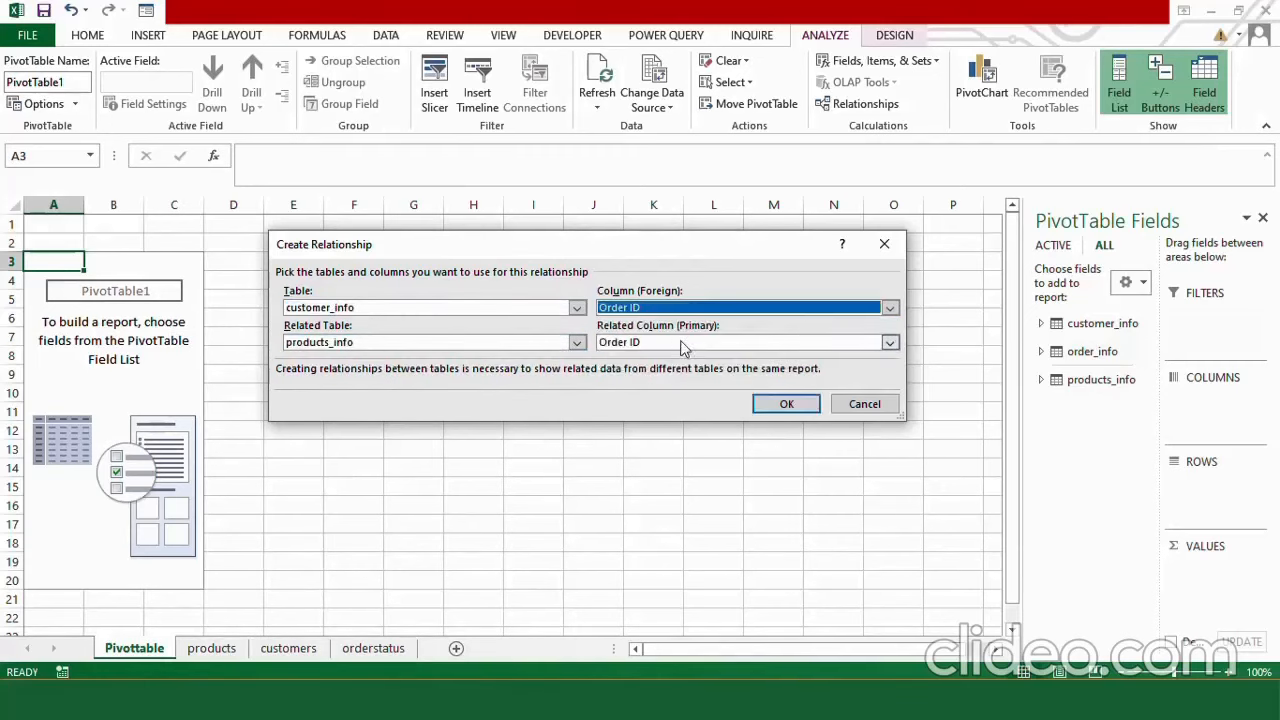
pyautogui.click(889, 343)
pyautogui.click(726, 360)
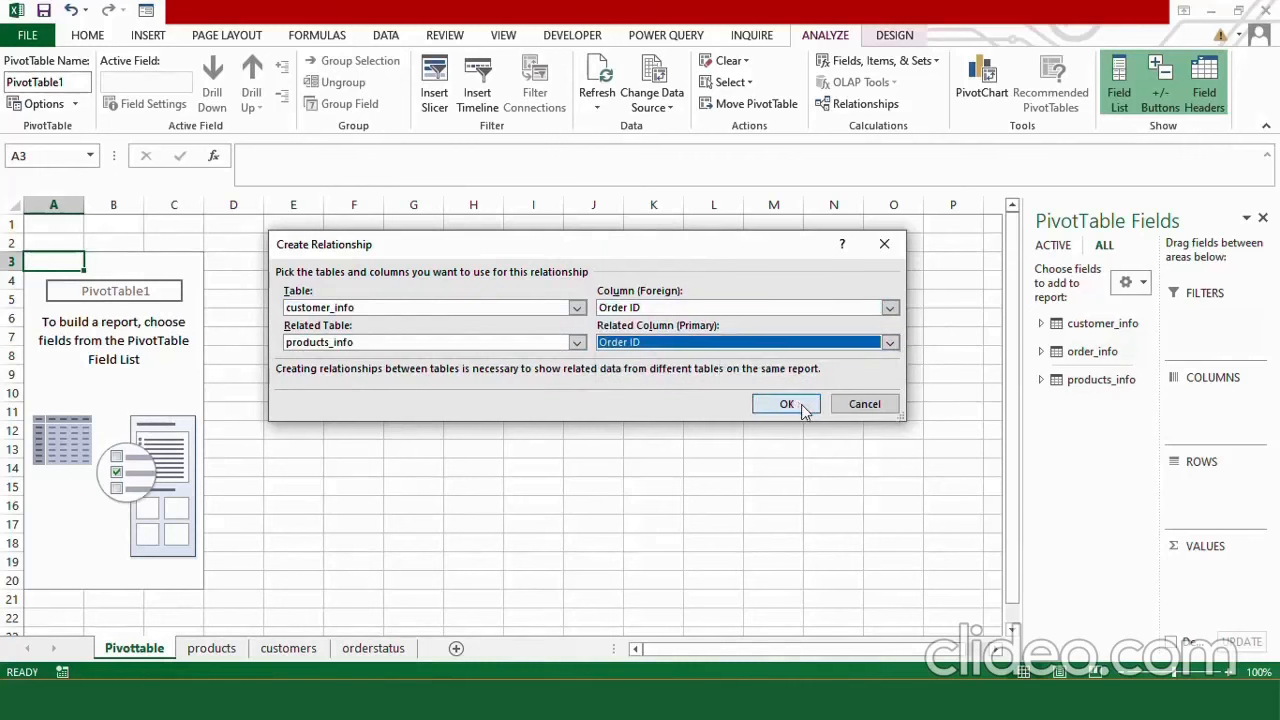
pyautogui.click(800, 405)
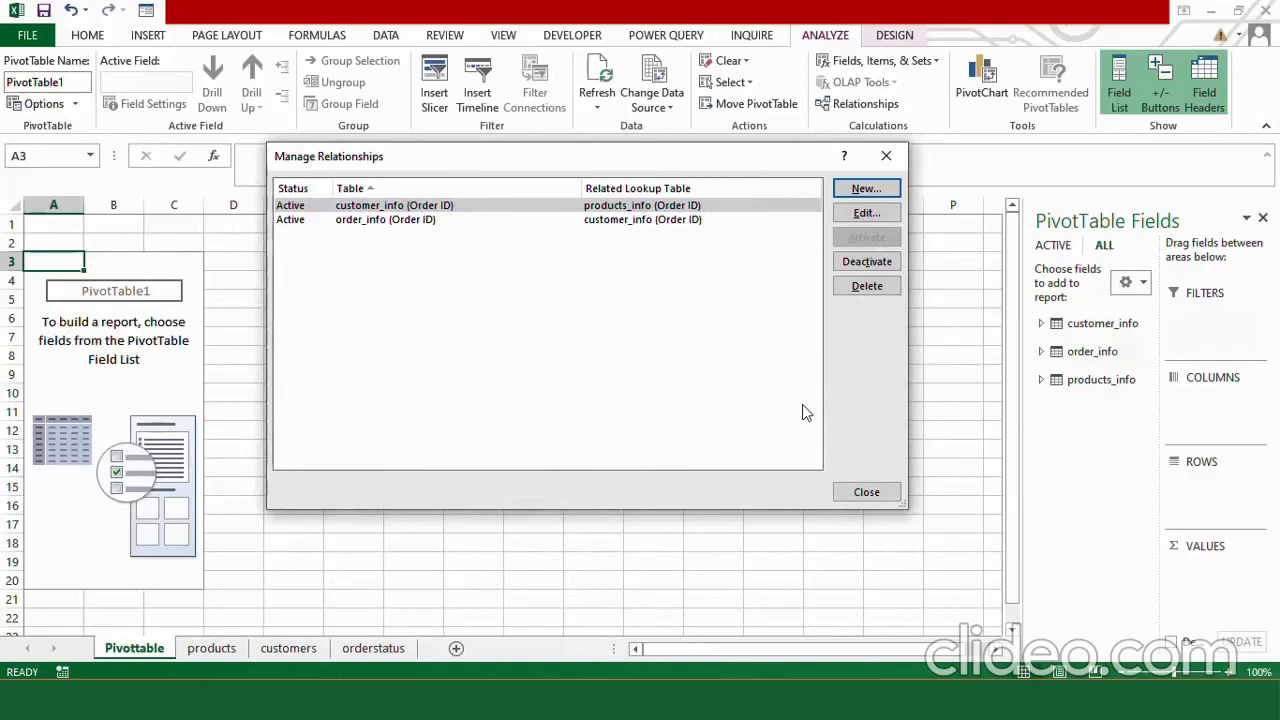
pyautogui.click(884, 496)
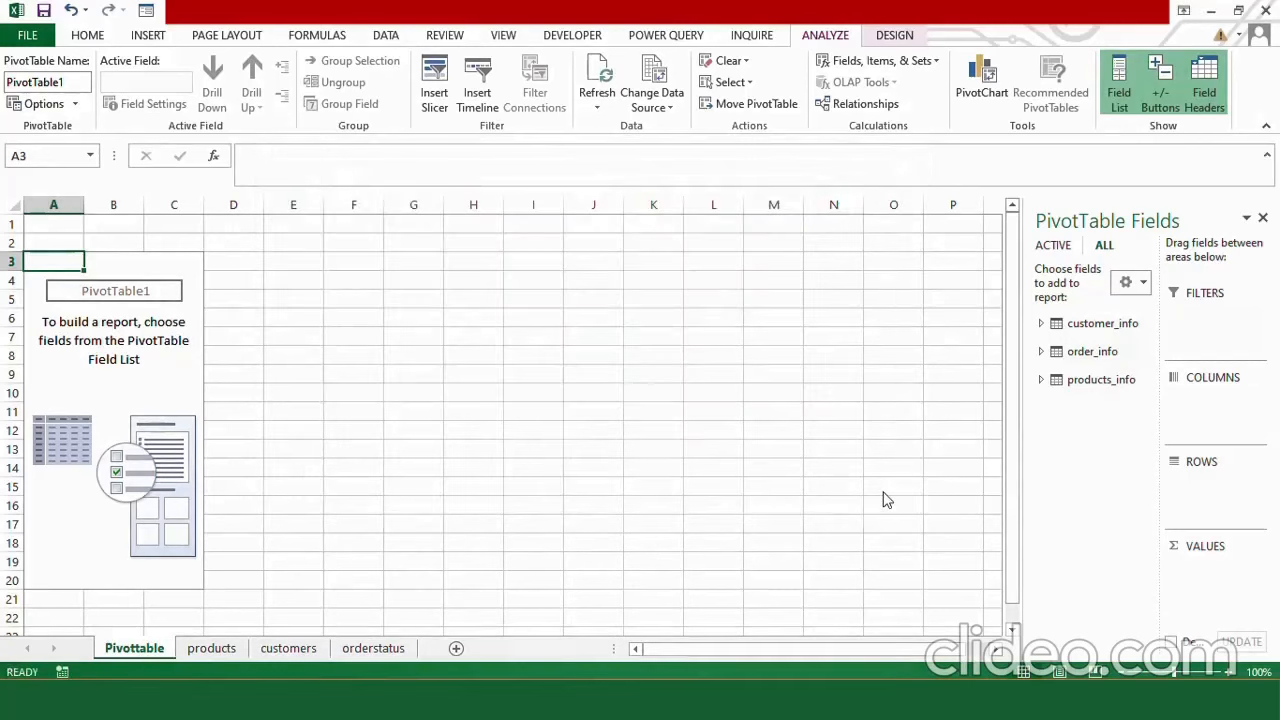
# Step: Lay out the PivotTable with Sales as values, Clients and then Region as rows, and Purchase Medium as columns
pyautogui.click(1041, 323)
pyautogui.click(1041, 411)
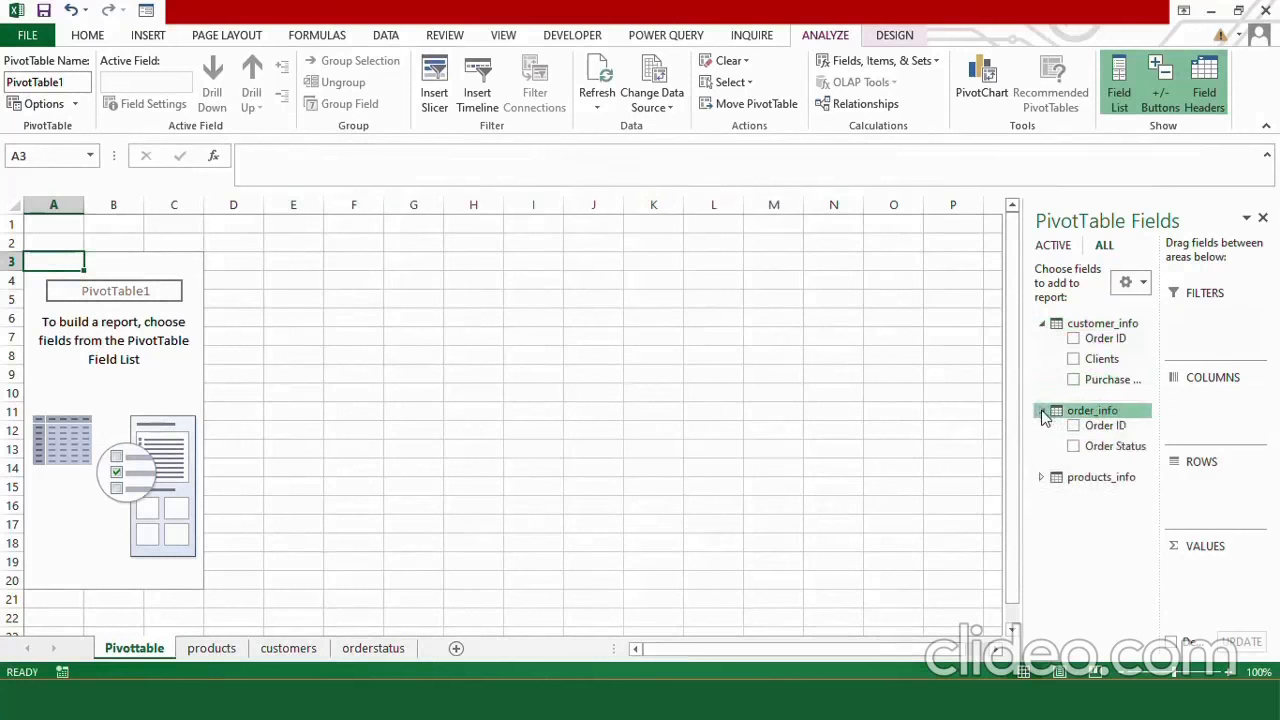
pyautogui.click(1041, 477)
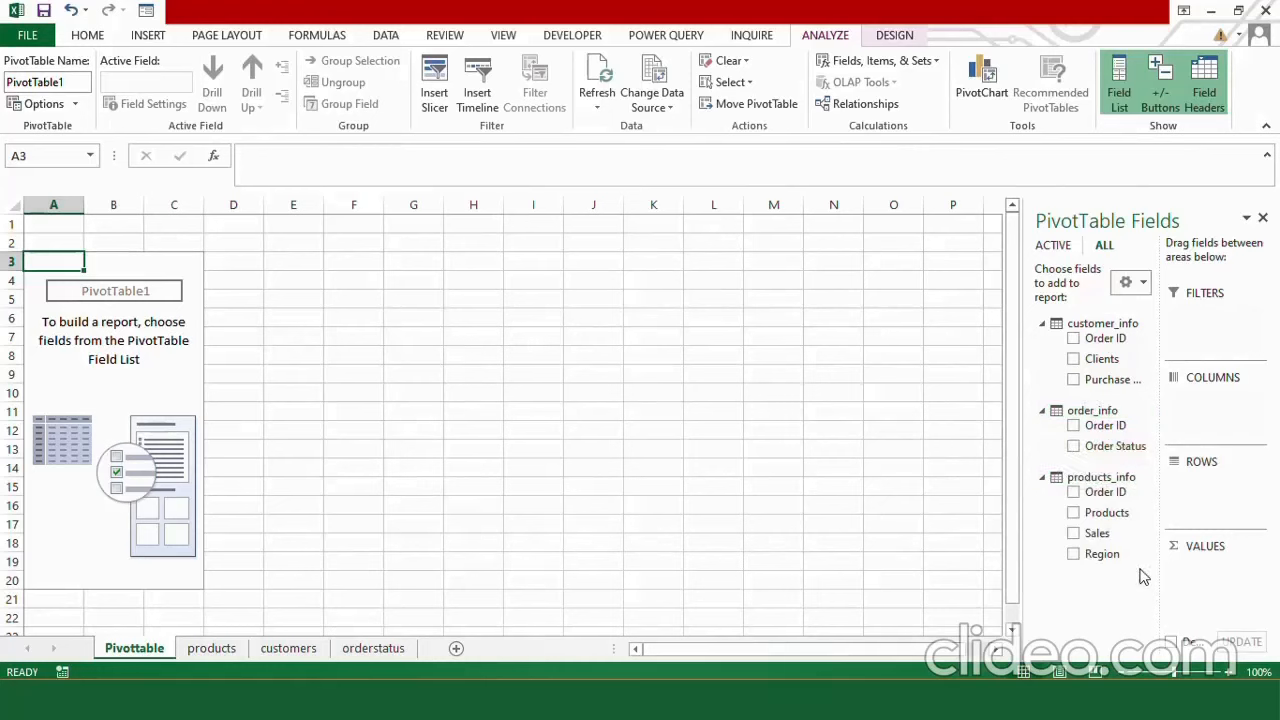
pyautogui.moveTo(1080, 533); pyautogui.dragTo(1222, 587)
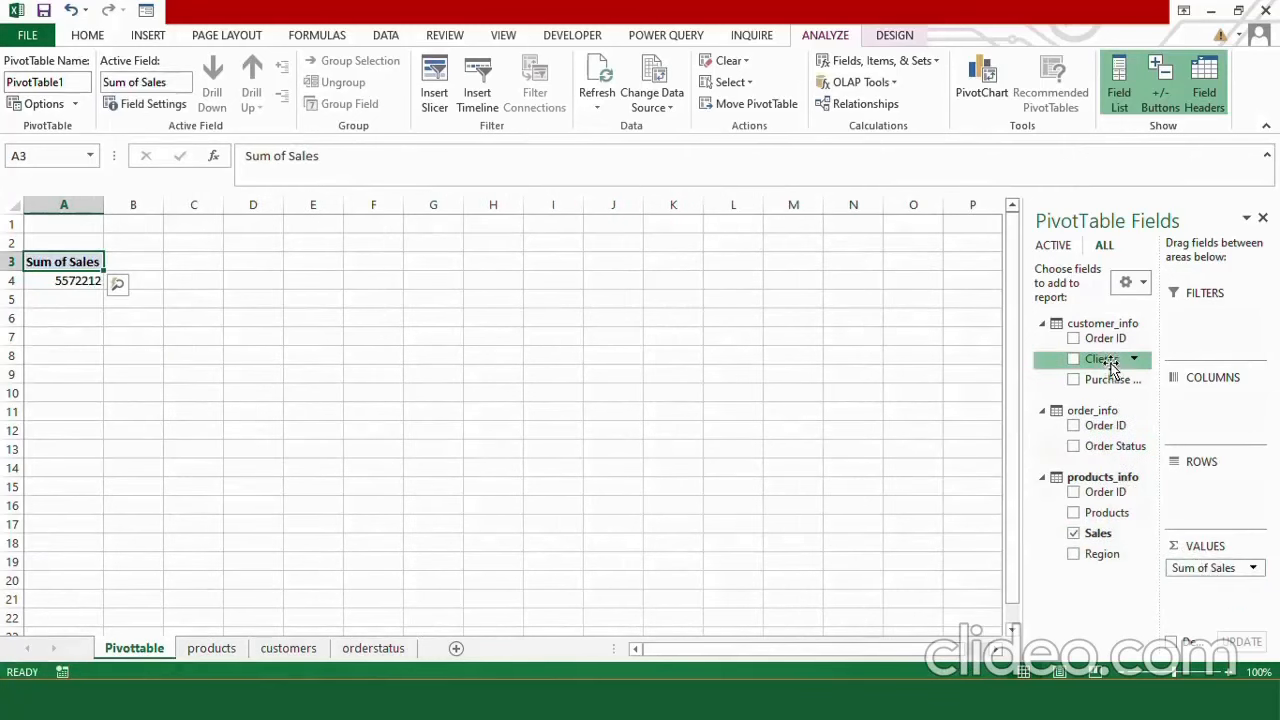
pyautogui.moveTo(1108, 360); pyautogui.dragTo(1218, 492)
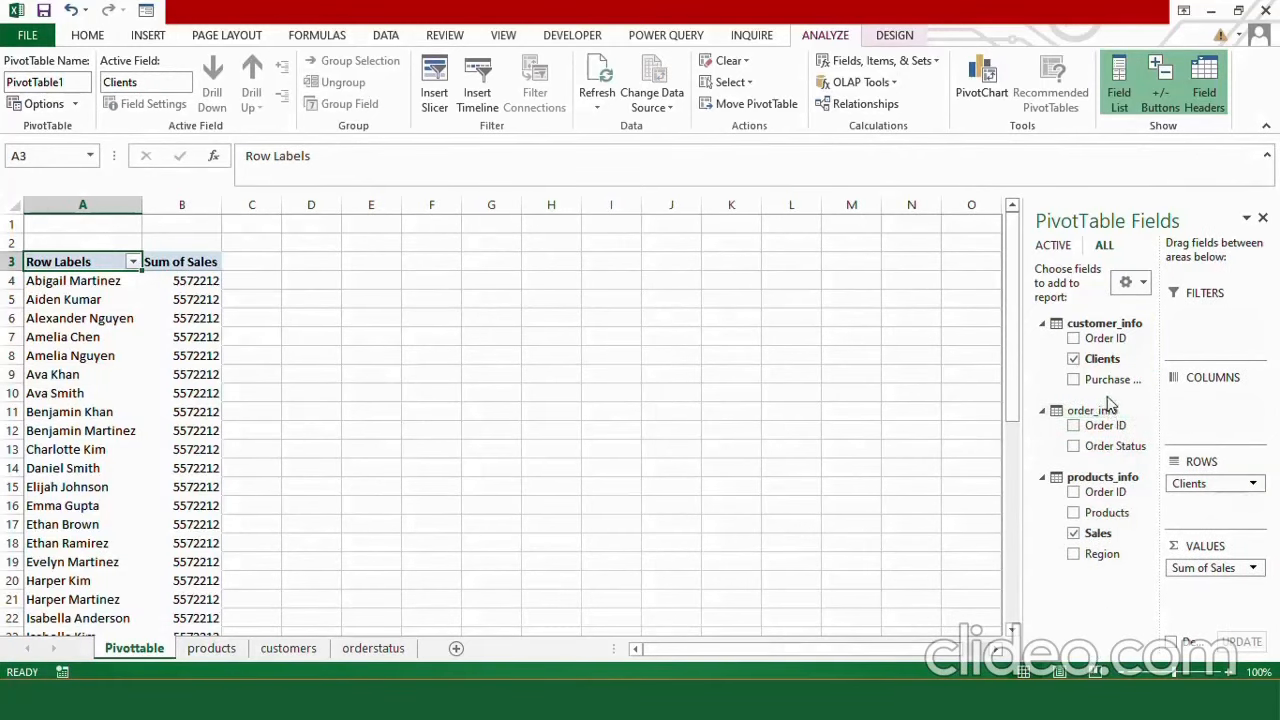
pyautogui.moveTo(1118, 386); pyautogui.dragTo(1225, 402)
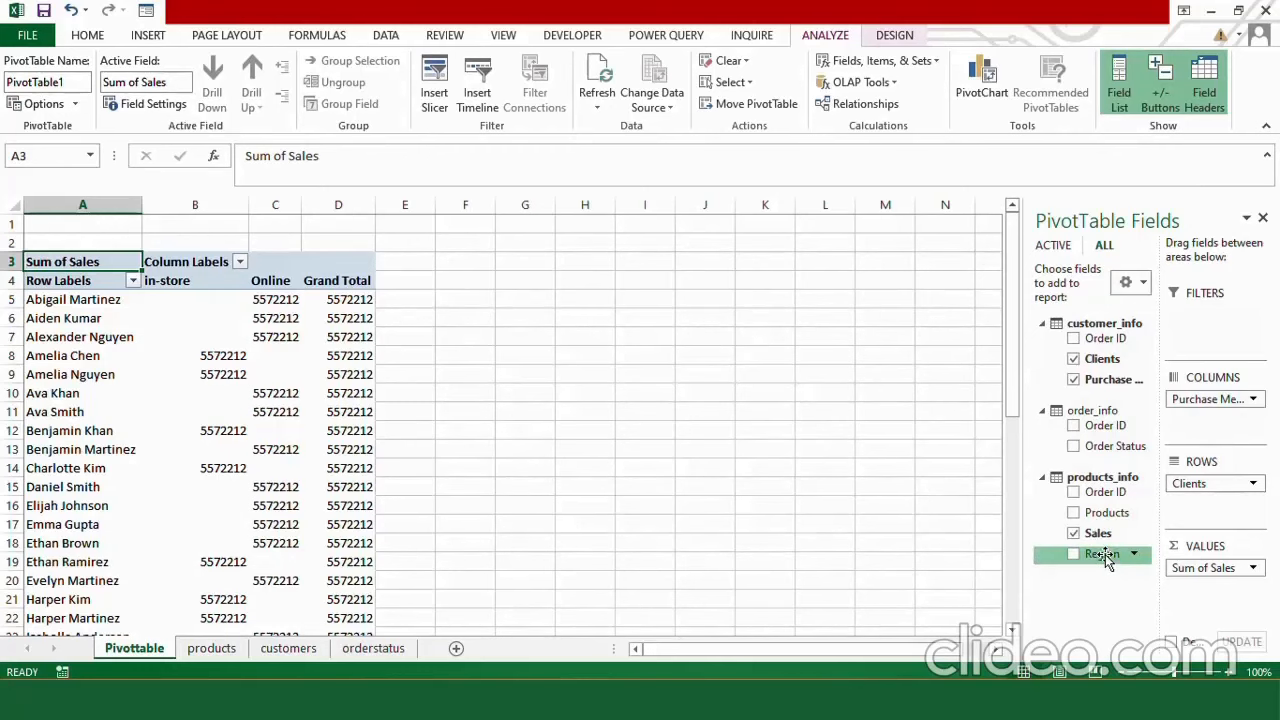
pyautogui.moveTo(1104, 556); pyautogui.dragTo(1225, 506)
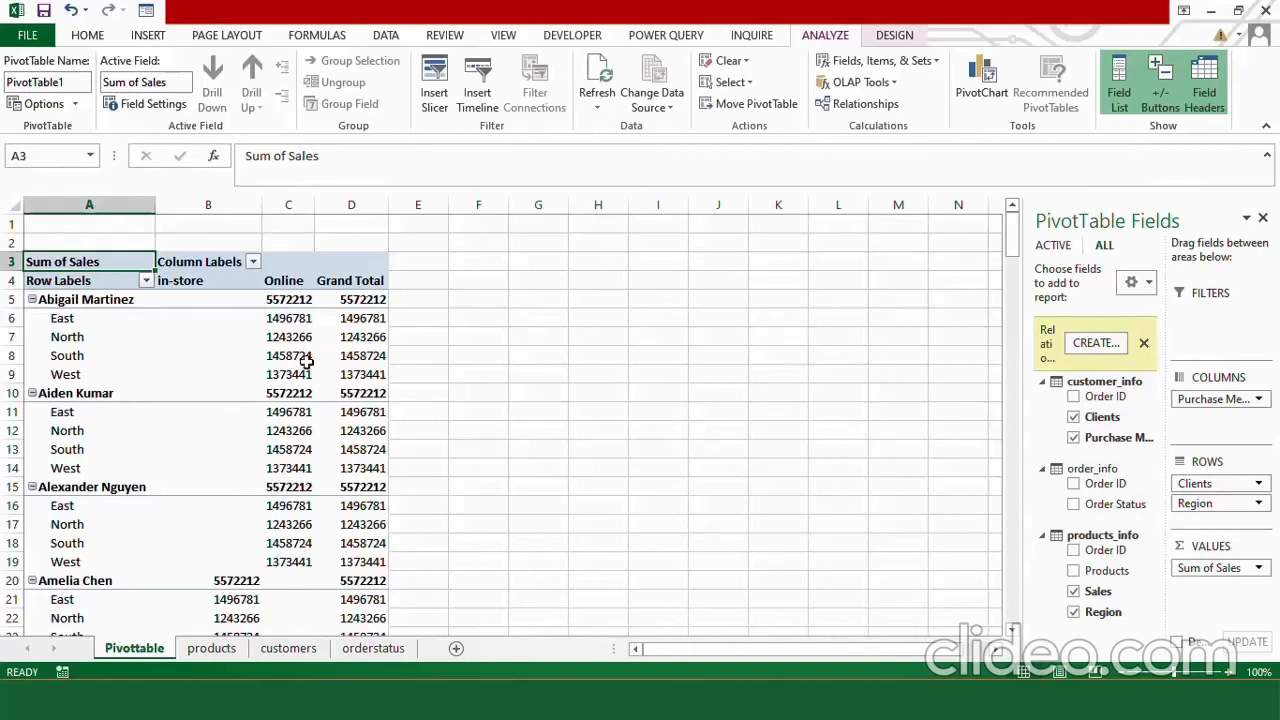
# Step: Turn off grand totals for rows and columns and hide all subtotals in the PivotTable
pyautogui.moveTo(307, 362)
pyautogui.click(900, 36)
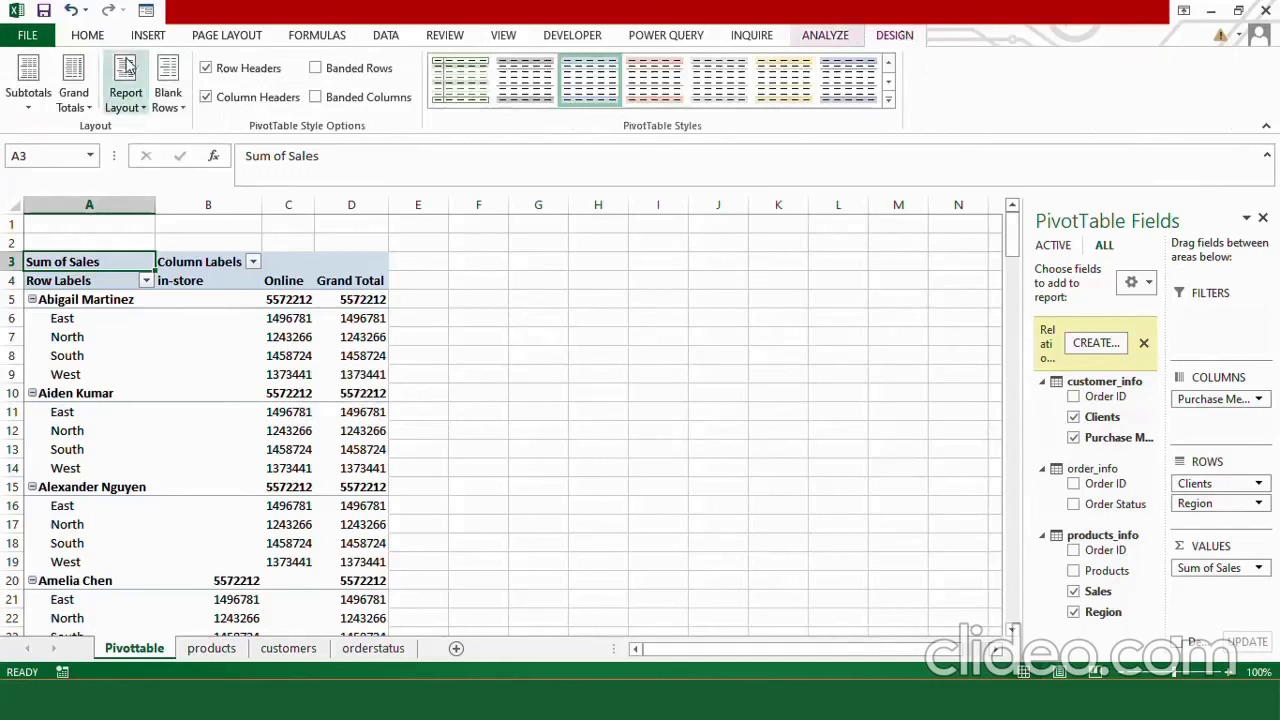
pyautogui.click(88, 110)
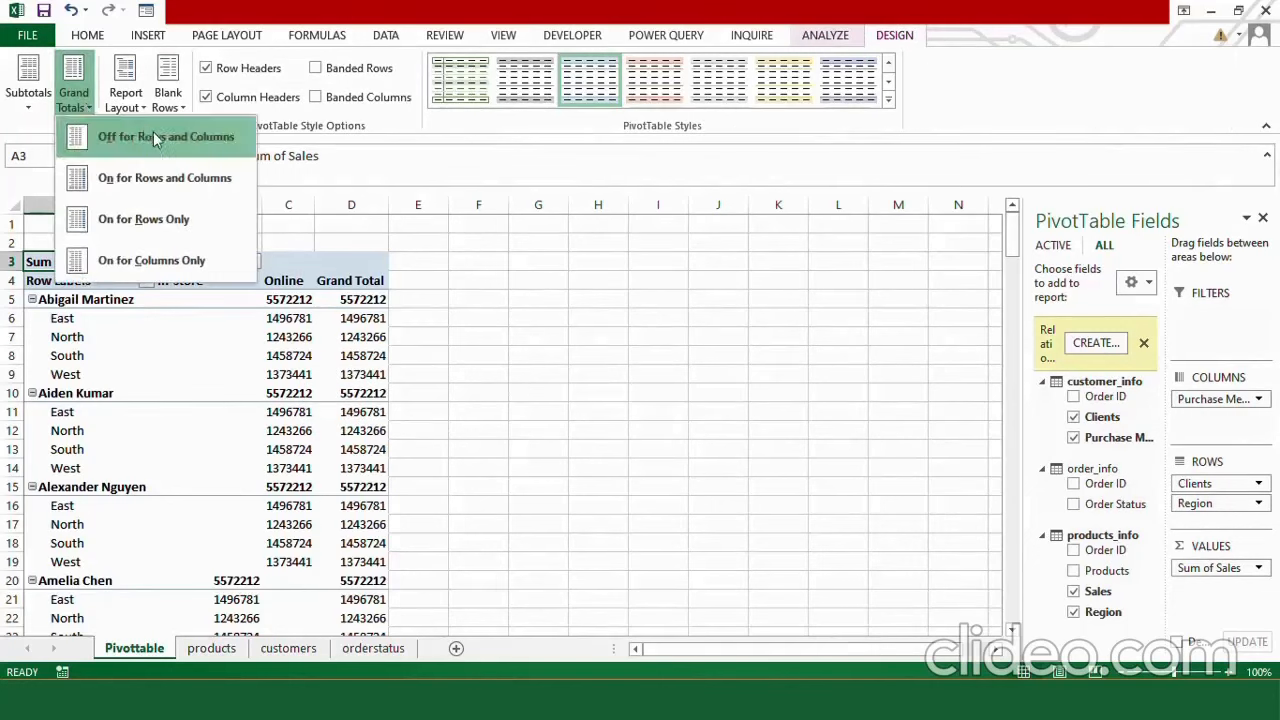
pyautogui.click(70, 128)
pyautogui.click(30, 96)
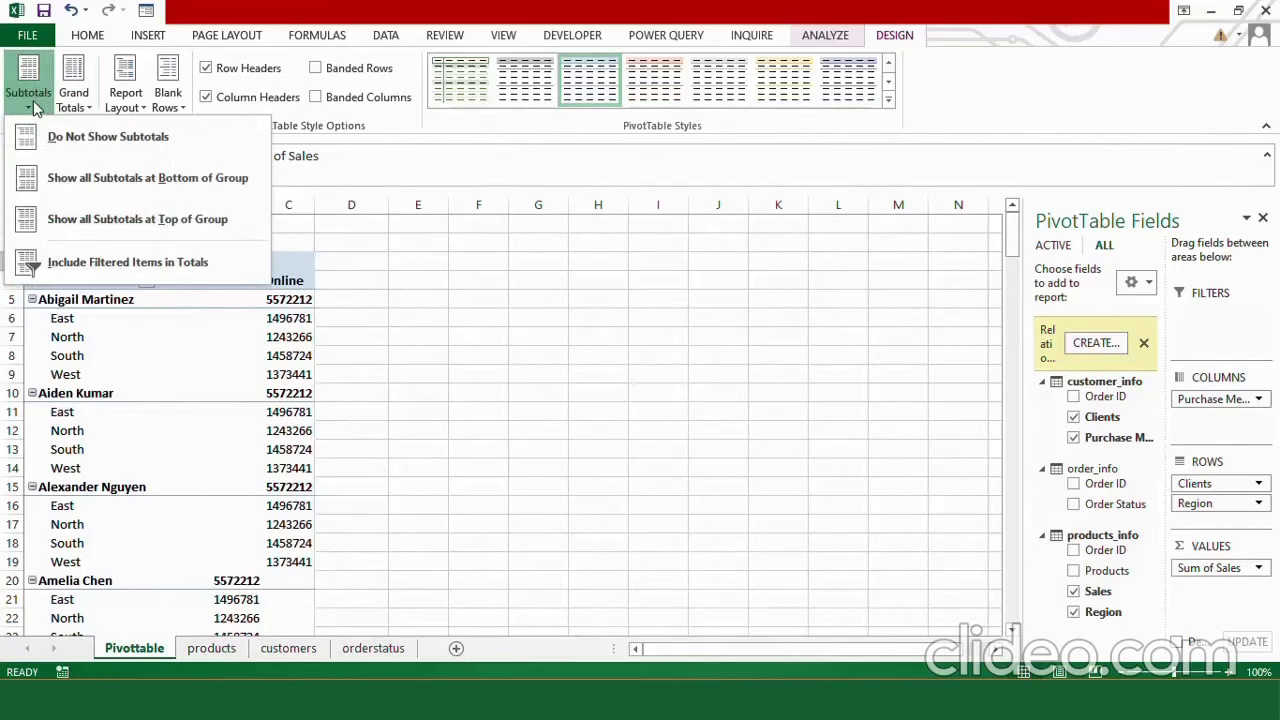
pyautogui.click(128, 148)
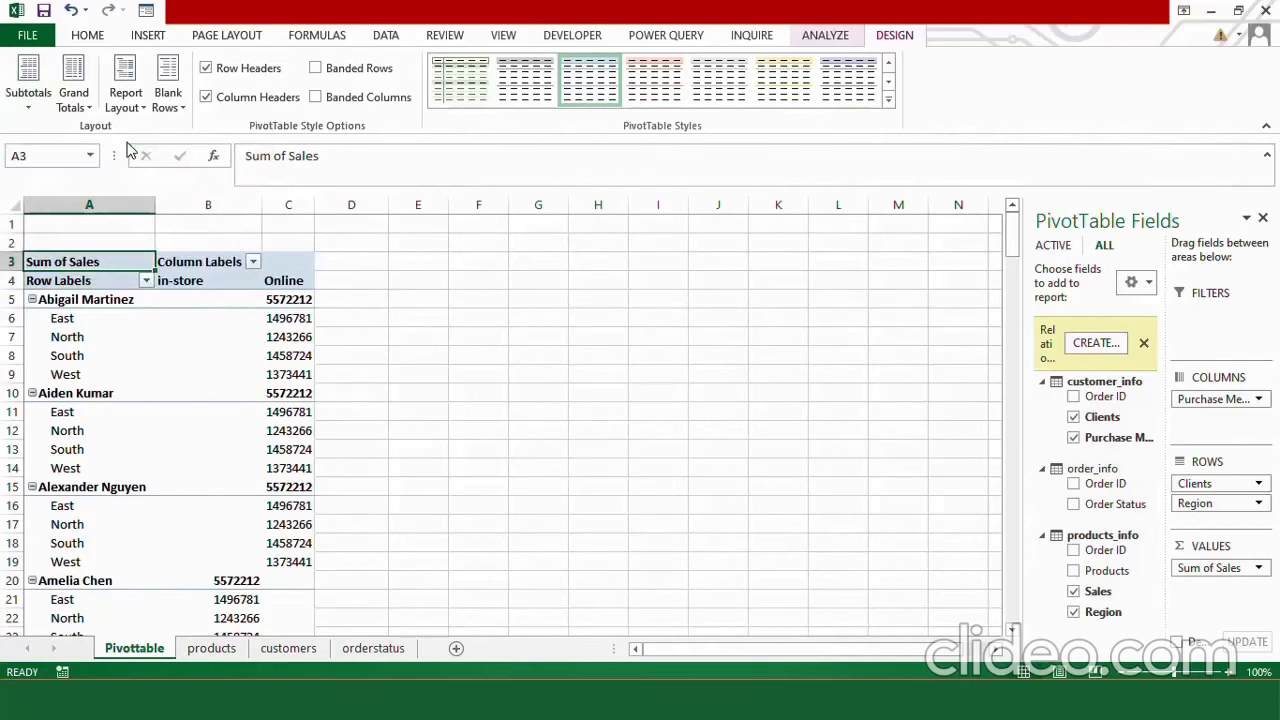
# Step: Set the PivotTable's report layout to tabular form
pyautogui.click(128, 100)
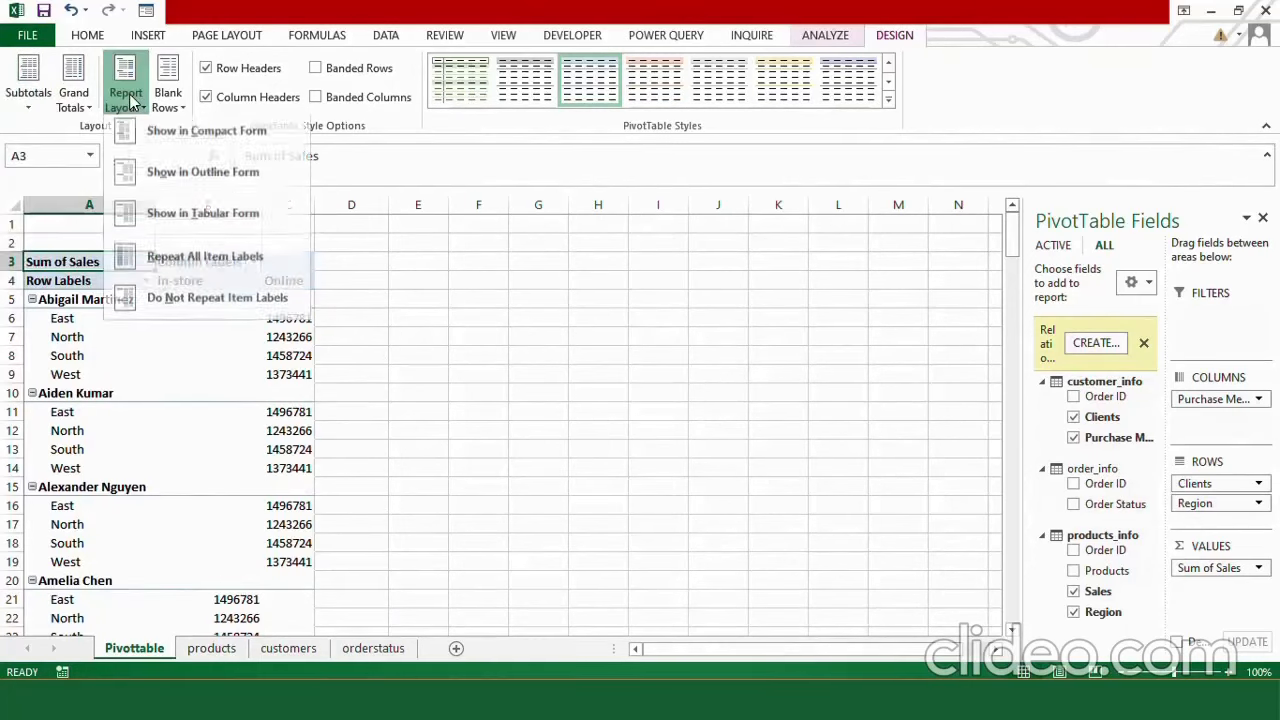
pyautogui.click(208, 218)
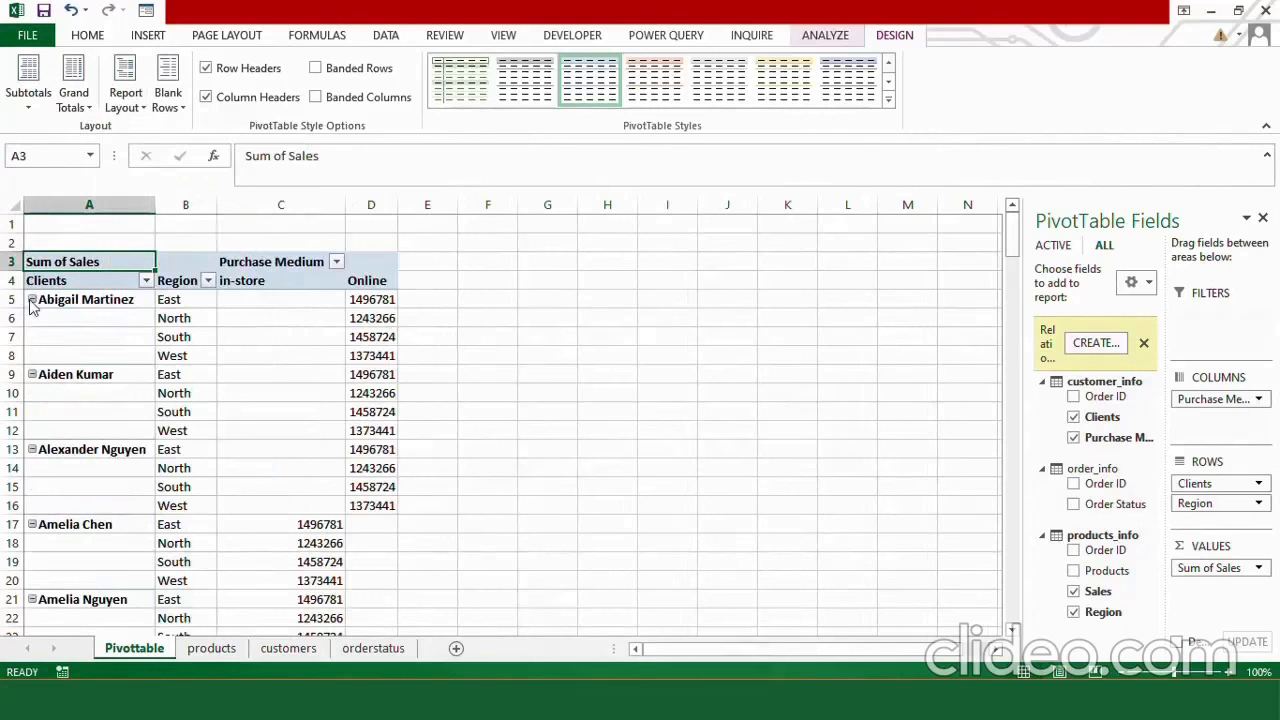
# Step: Hide the PivotTable's expand/collapse buttons and field headers, and widen worksheet columns B, C and D
pyautogui.click(834, 35)
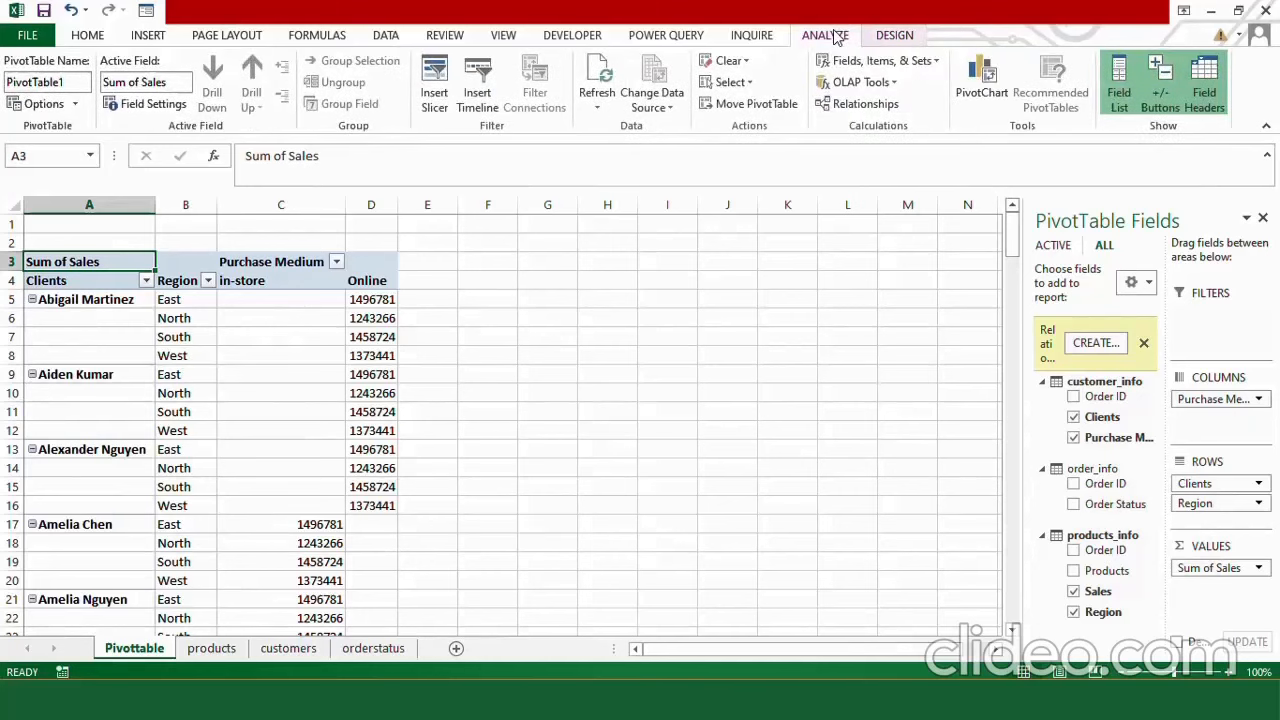
pyautogui.click(1170, 105)
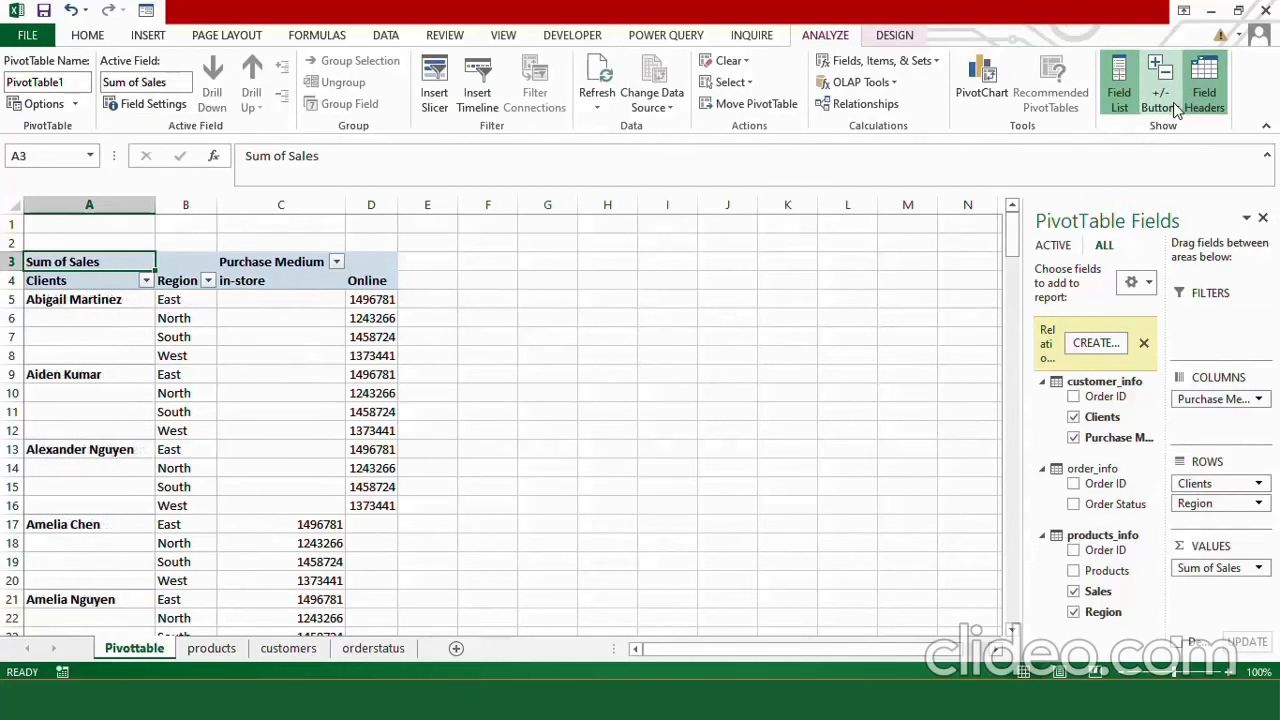
pyautogui.click(1218, 110)
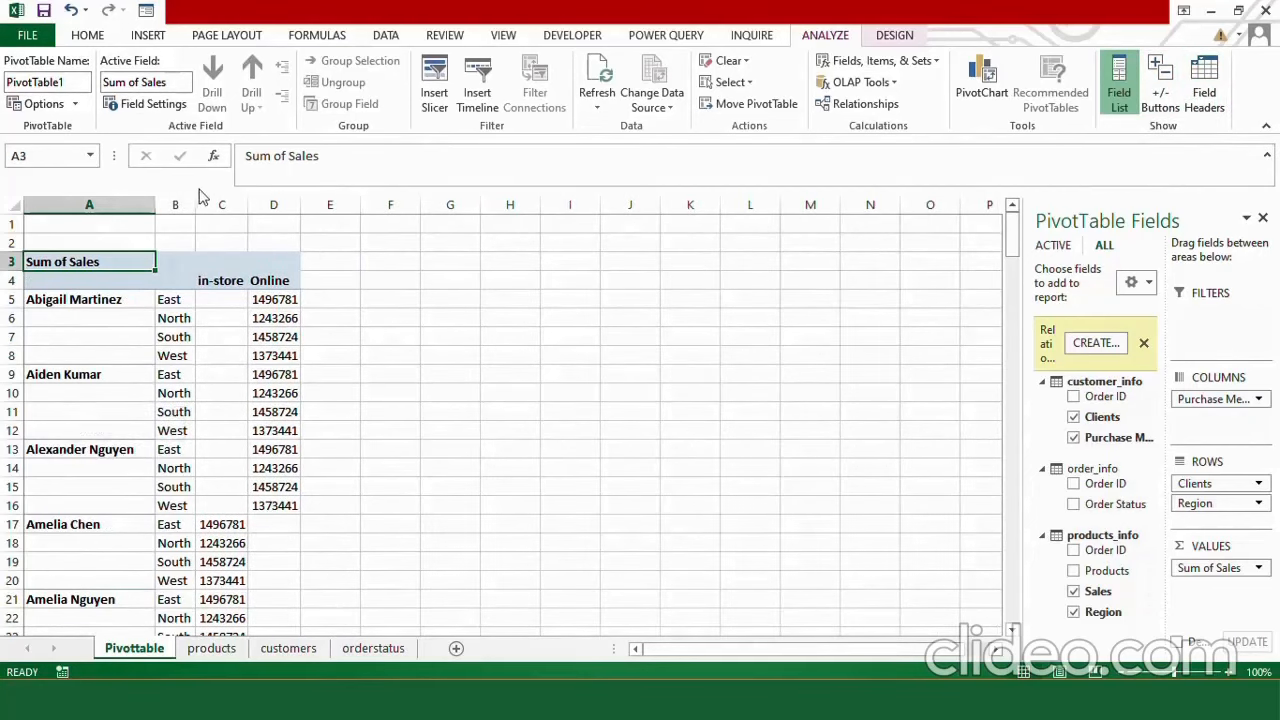
pyautogui.moveTo(196, 206); pyautogui.dragTo(390, 210)
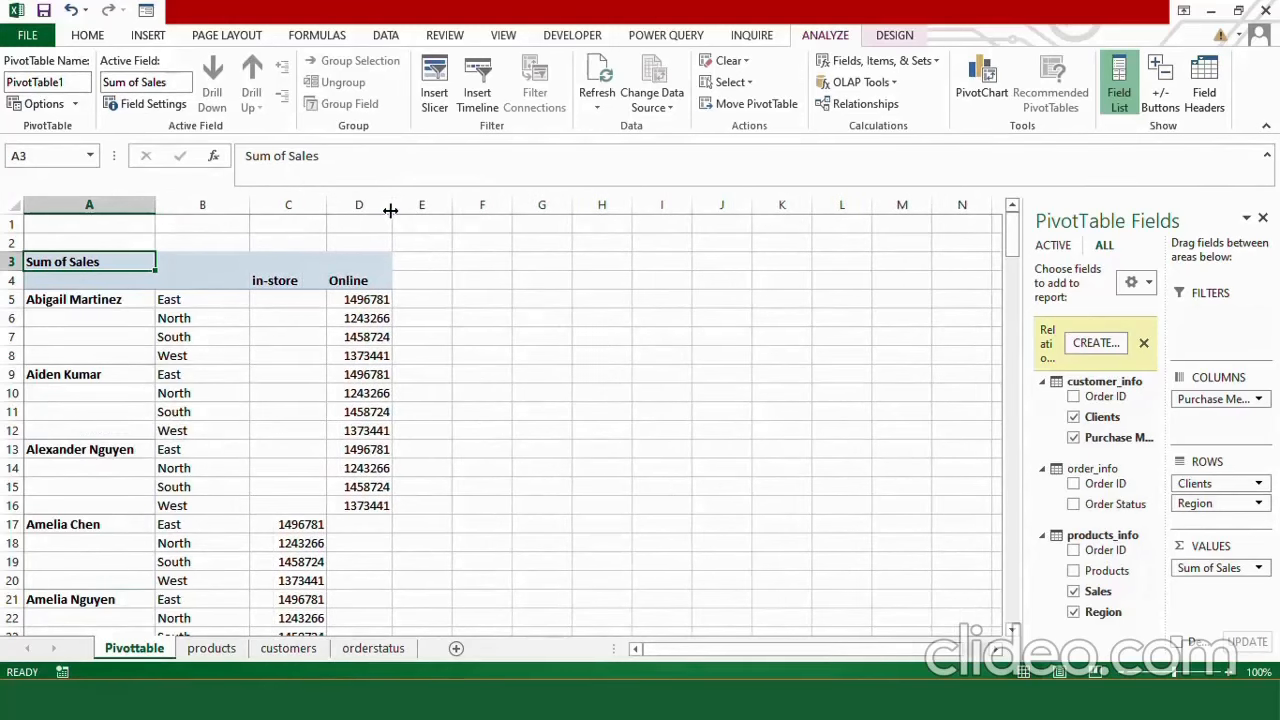